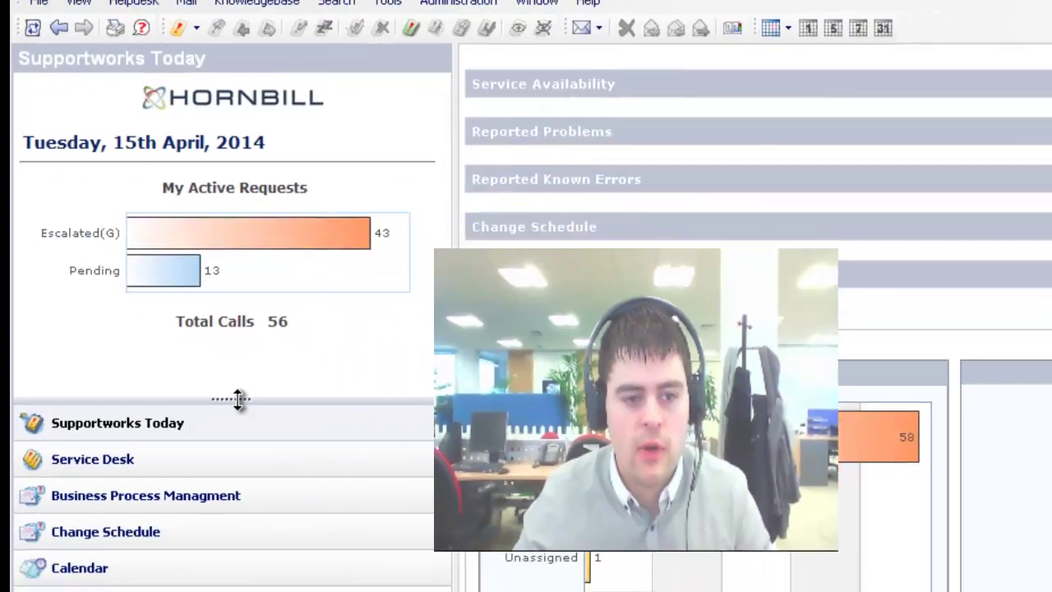
Open the KnowledgeBase browse view from the navigation bar, listing all knowledge articles.
drag(238, 399, 251, 254)
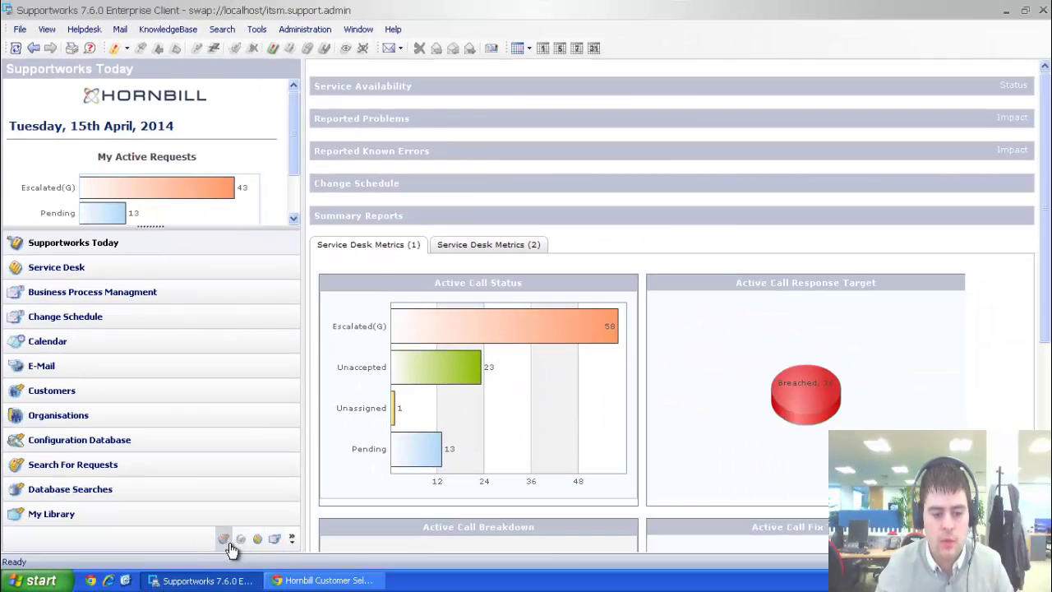
click(225, 540)
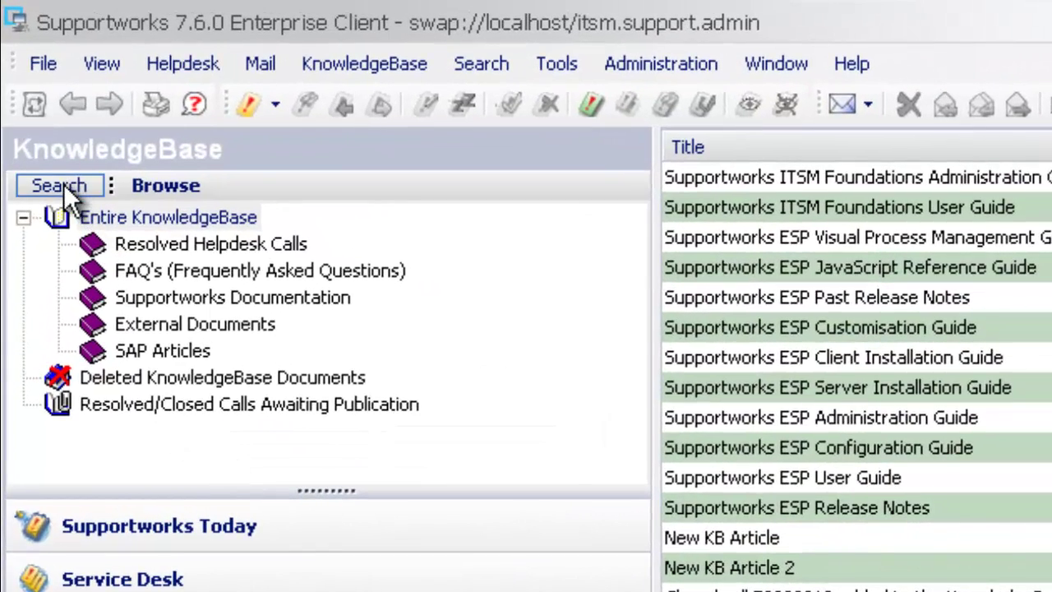
Switch to the KnowledgeBase Search form and enlarge it to show element options and catalogues.
click(60, 180)
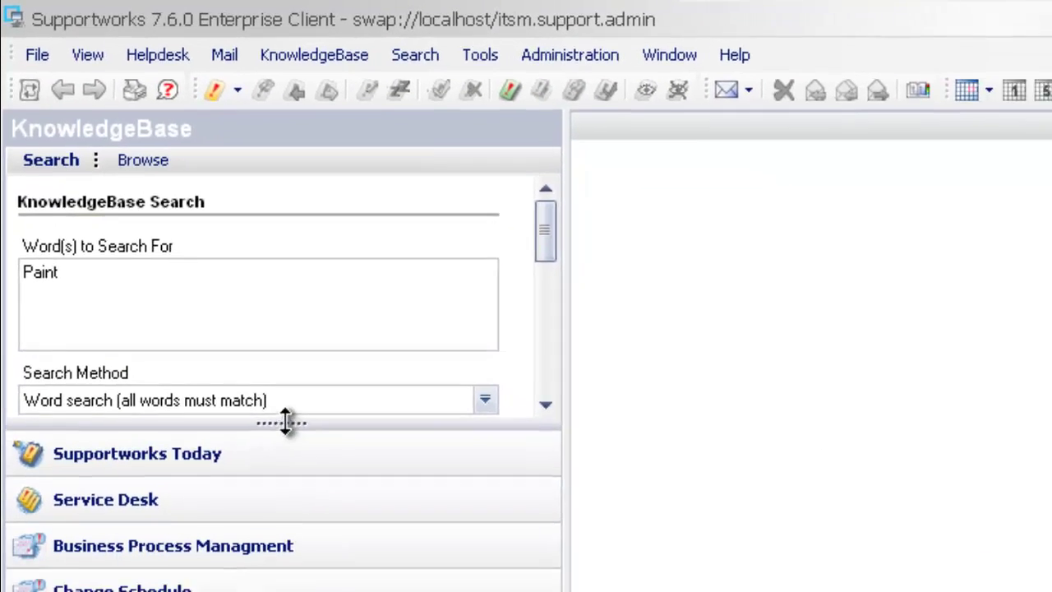
drag(331, 496, 324, 591)
drag(236, 535, 244, 591)
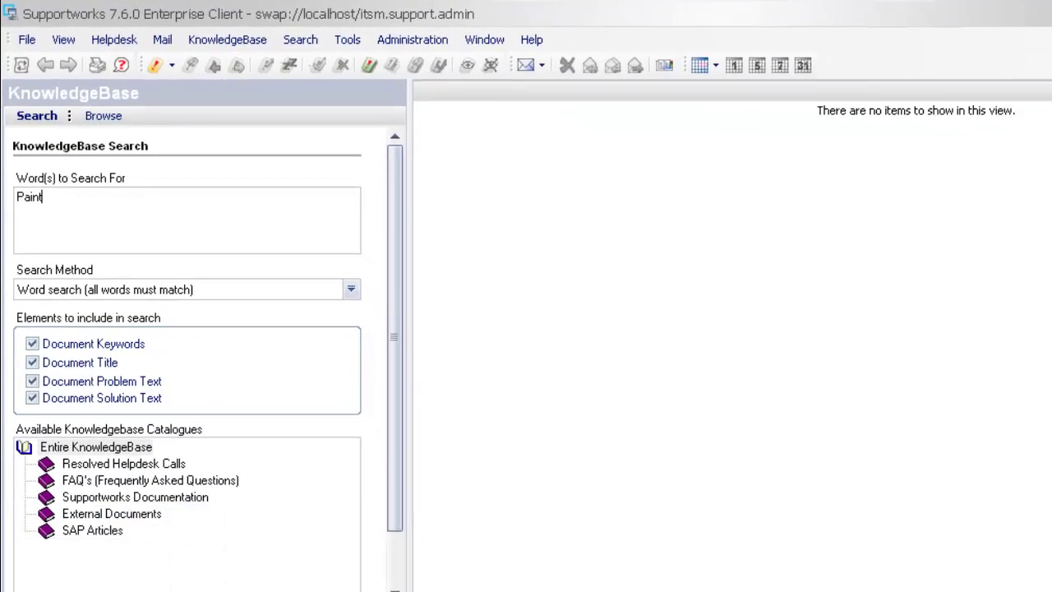
drag(387, 237, 184, 228)
Keep the all-words-must-match method and enter 'there is a problem with paint' as search words.
double_click(120, 216)
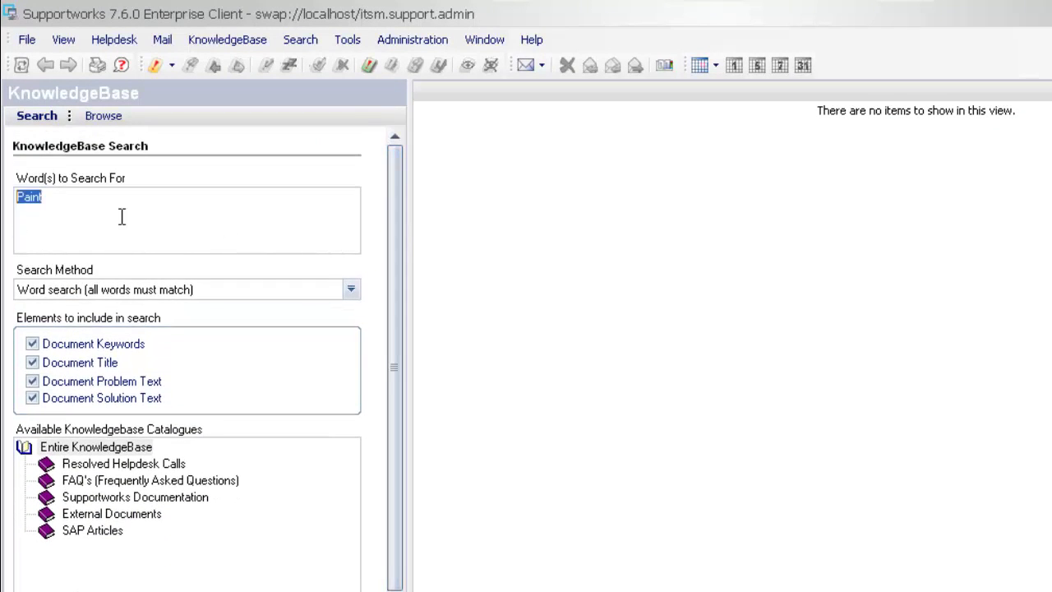
click(135, 222)
click(351, 289)
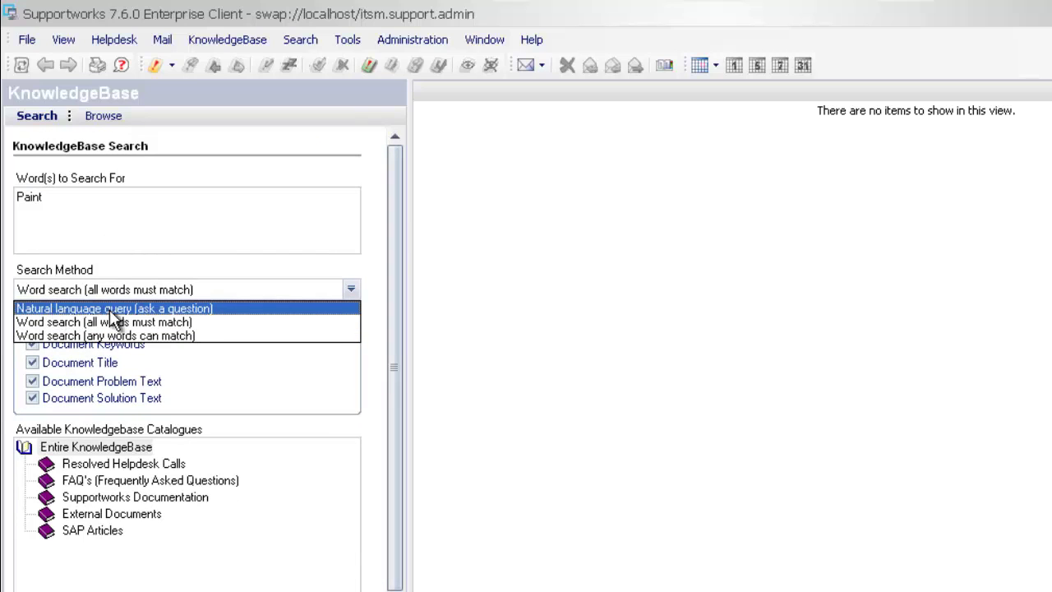
click(115, 322)
drag(71, 223, 7, 218)
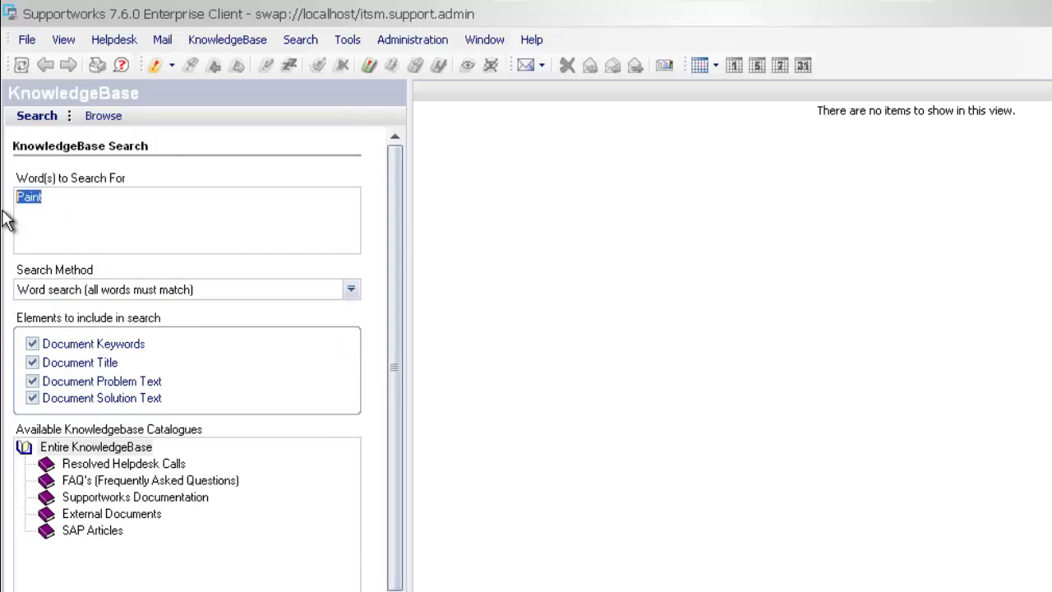
key(Delete)
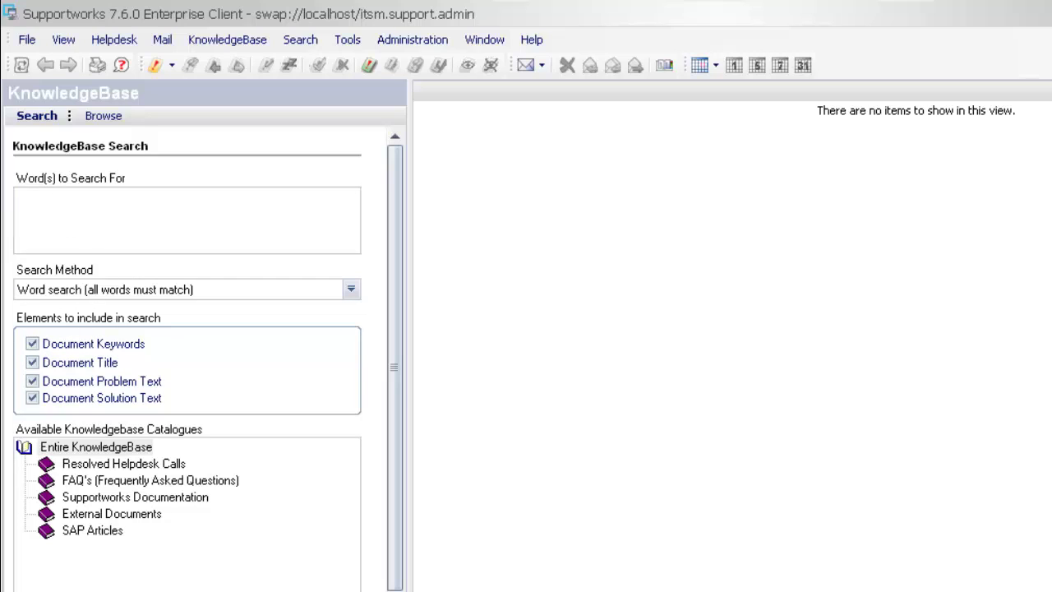
text(there is a problem with paint)
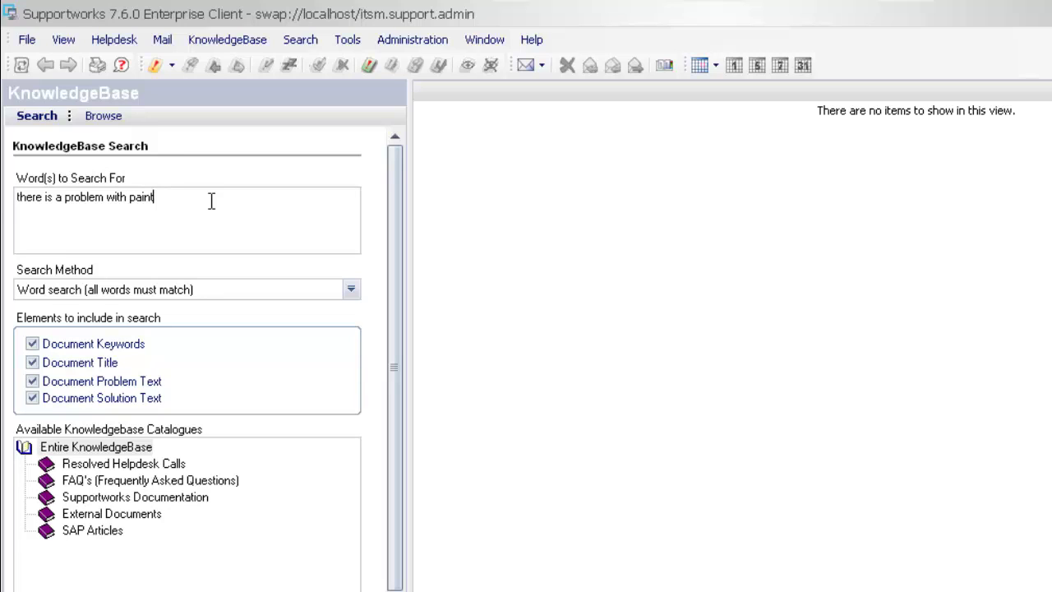
Trim the search words down to 'problem with paint'.
double_click(133, 197)
click(125, 198)
drag(160, 198, 131, 208)
double_click(57, 198)
shift+click(46, 198)
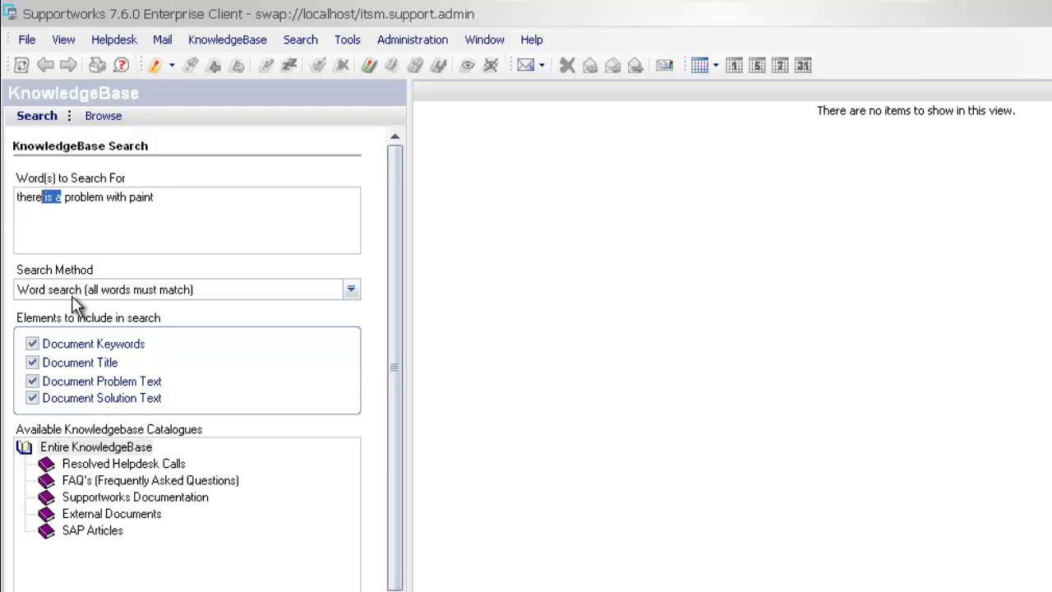
key(Delete)
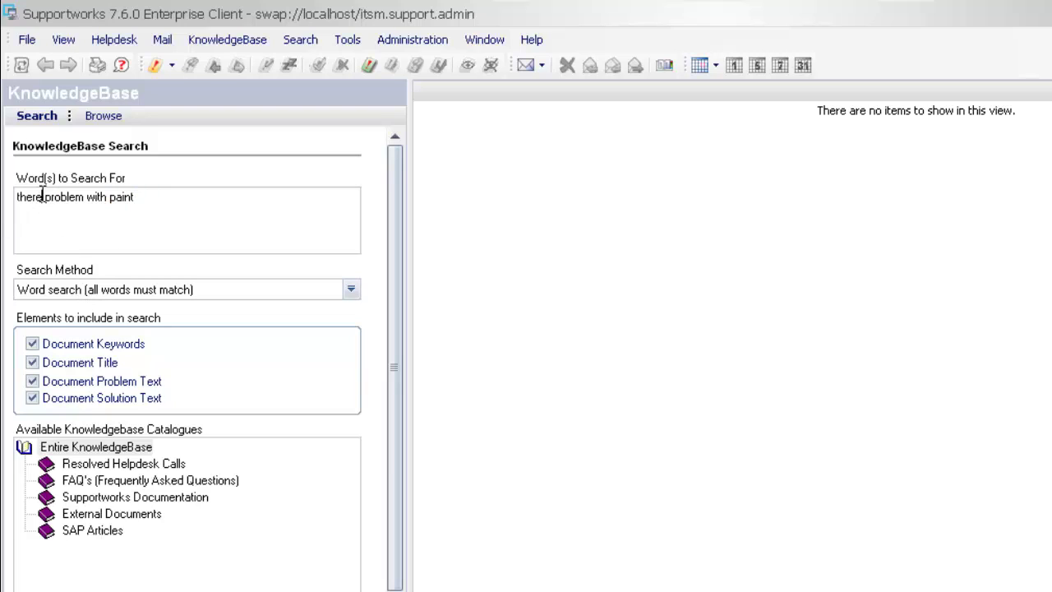
drag(41, 194, 6, 206)
key(Delete)
Clear the search words and keep the all-words-must-match search method.
drag(122, 206, 3, 209)
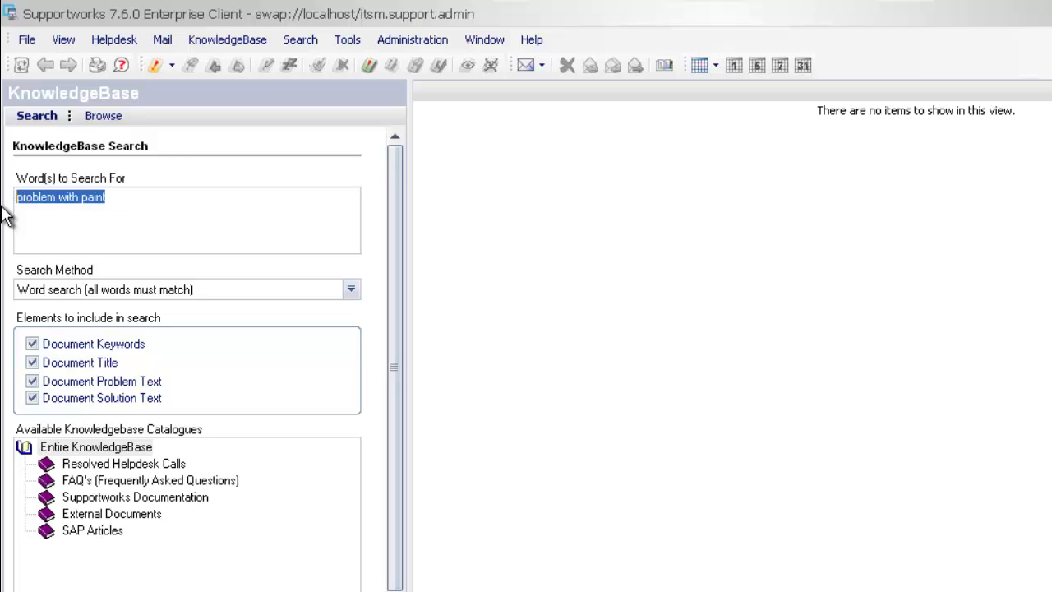
key(Delete)
click(351, 289)
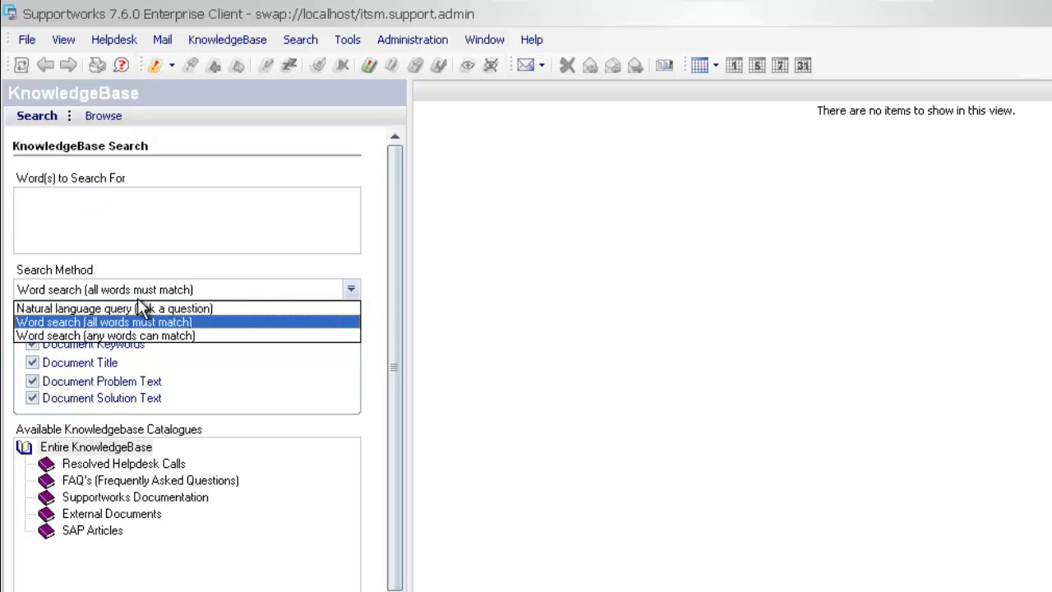
click(93, 322)
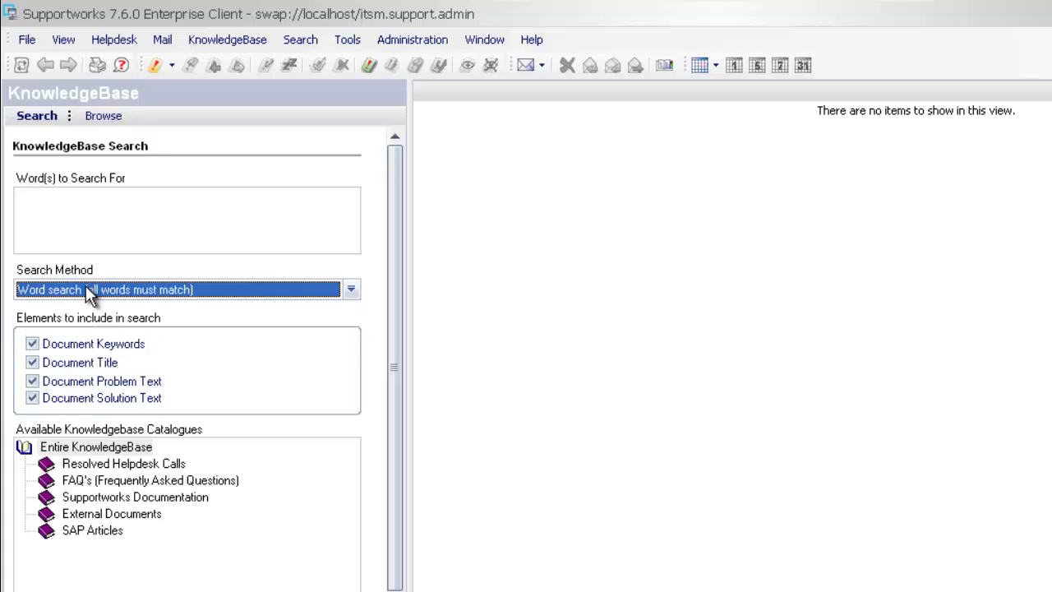
Try 'paint error 1001' as the search words, then clear them again.
click(84, 222)
text(paint)
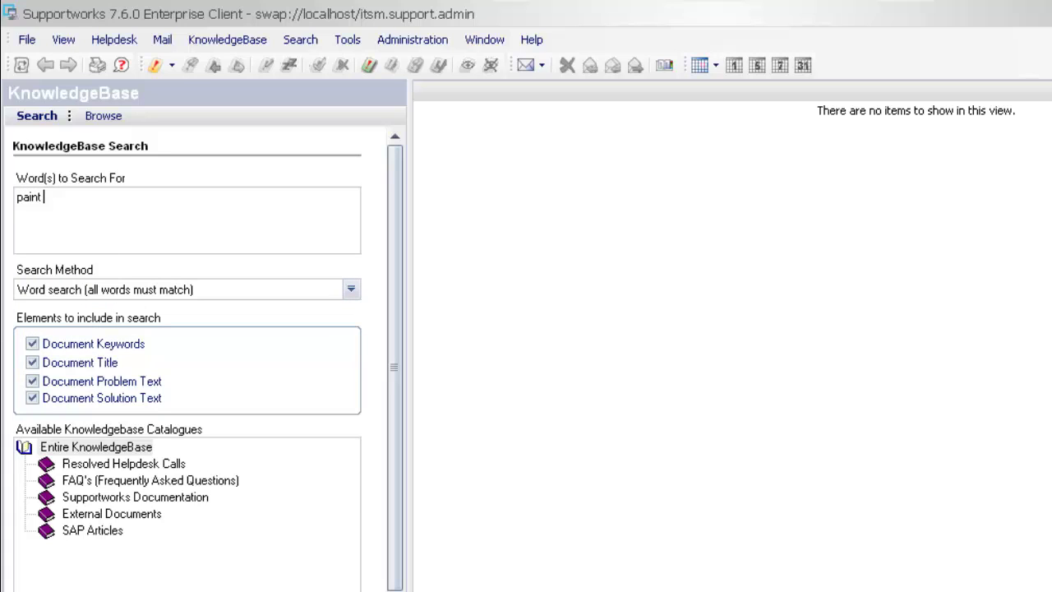
text( error 1001)
double_click(80, 201)
click(141, 213)
drag(129, 225, 4, 239)
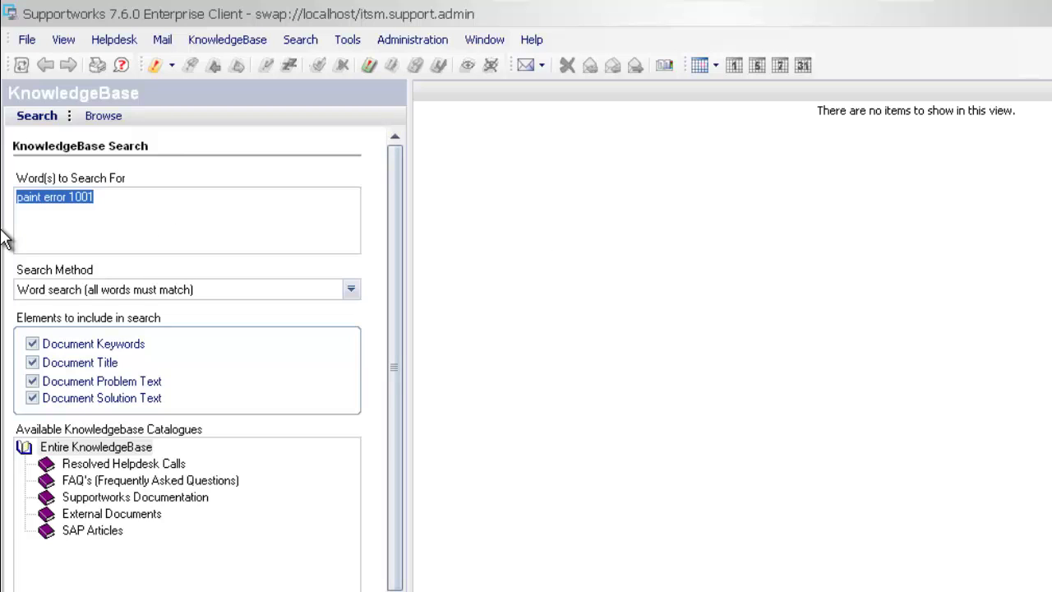
key(Delete)
Set the search method to any words matching, try 'paint error', then clear it.
click(127, 289)
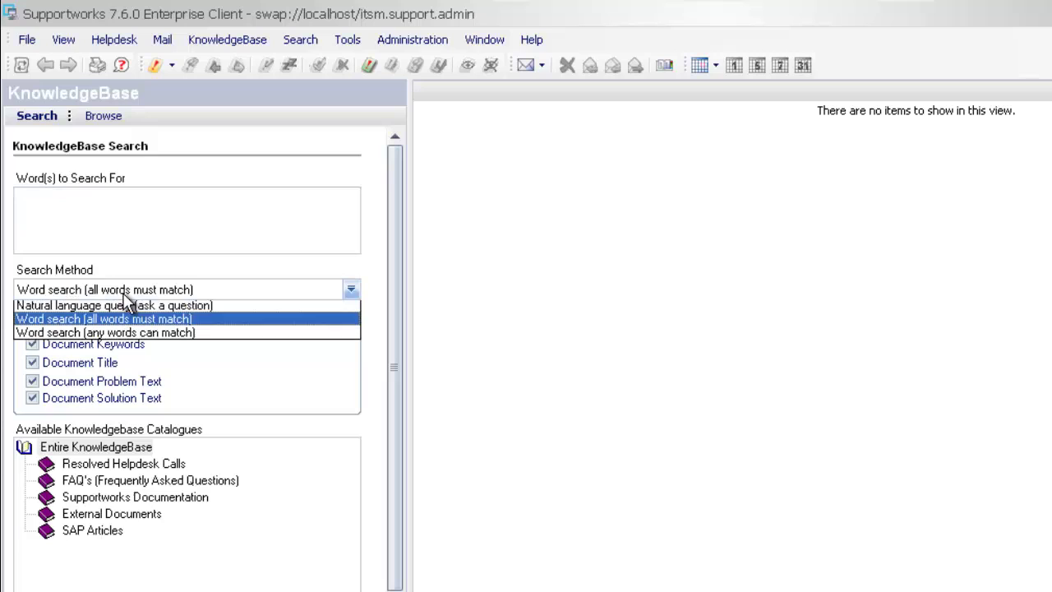
click(107, 333)
click(107, 239)
text(paint)
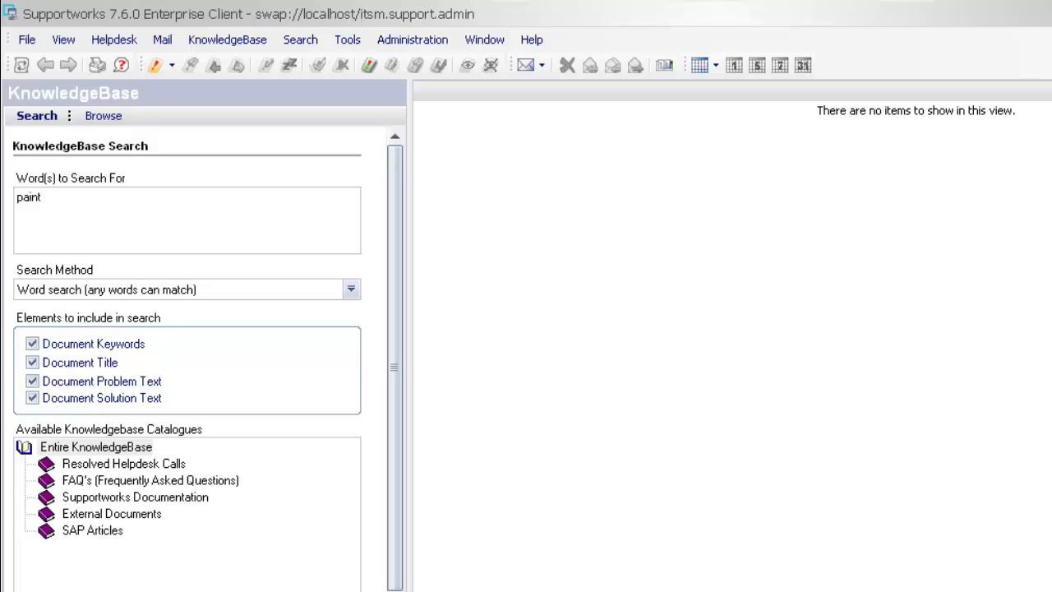
text( error)
drag(70, 210, 6, 221)
key(Delete)
Set the search method back to Word search (all words must match).
click(202, 289)
click(134, 324)
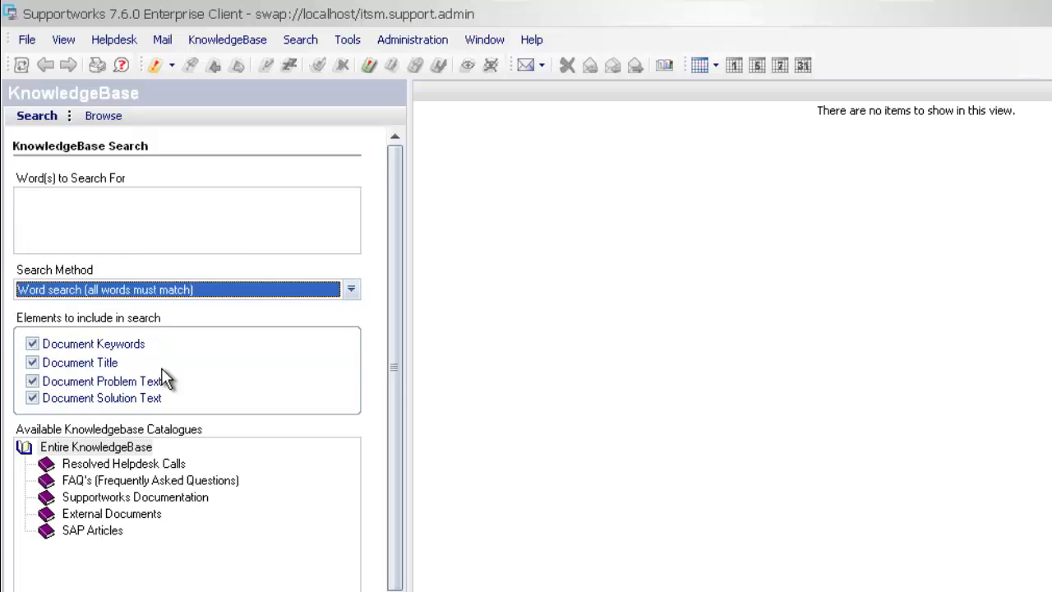
click(137, 218)
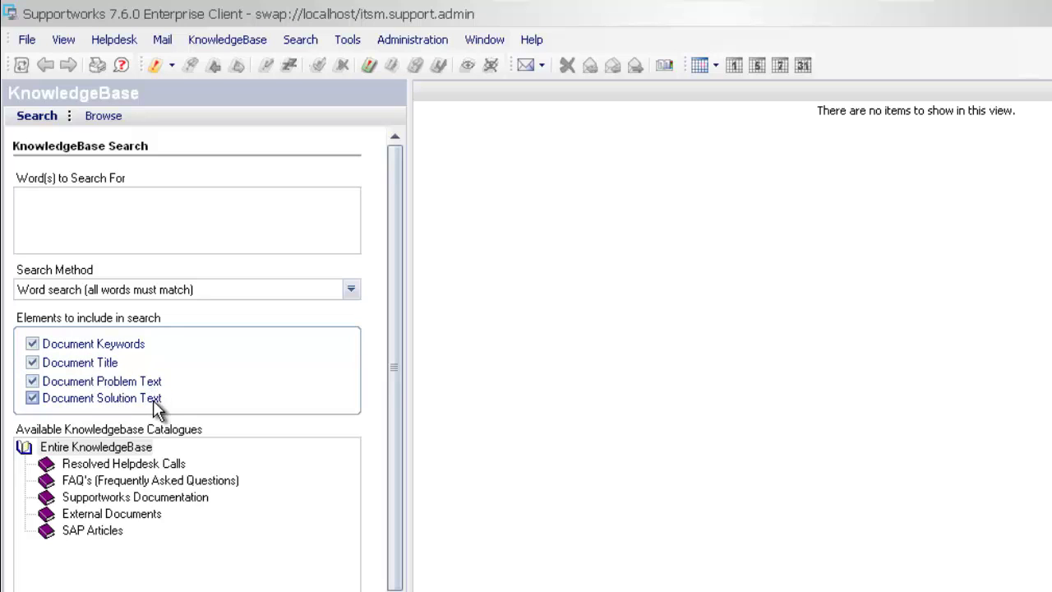
Toggle the keyword, title, problem and solution element checkboxes off and on, and search the Entire KnowledgeBase.
click(33, 363)
click(32, 381)
click(32, 398)
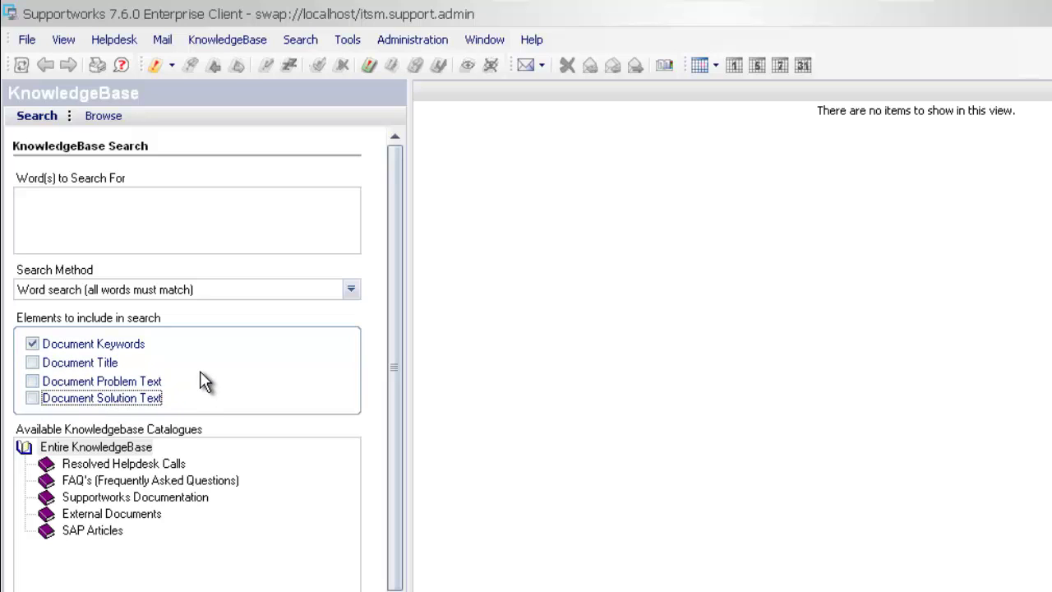
click(120, 224)
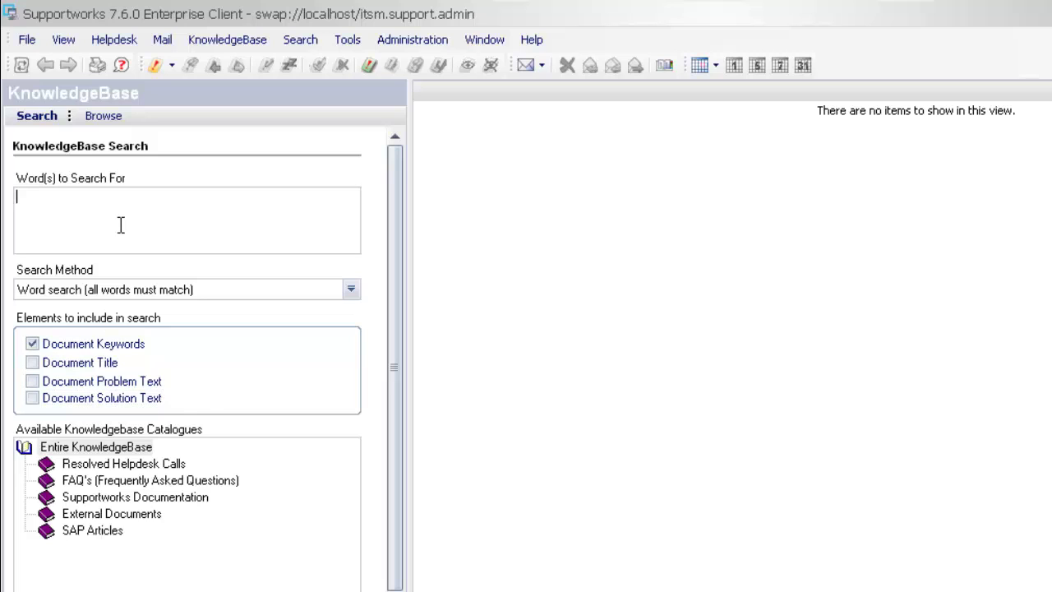
click(32, 362)
click(32, 381)
click(32, 398)
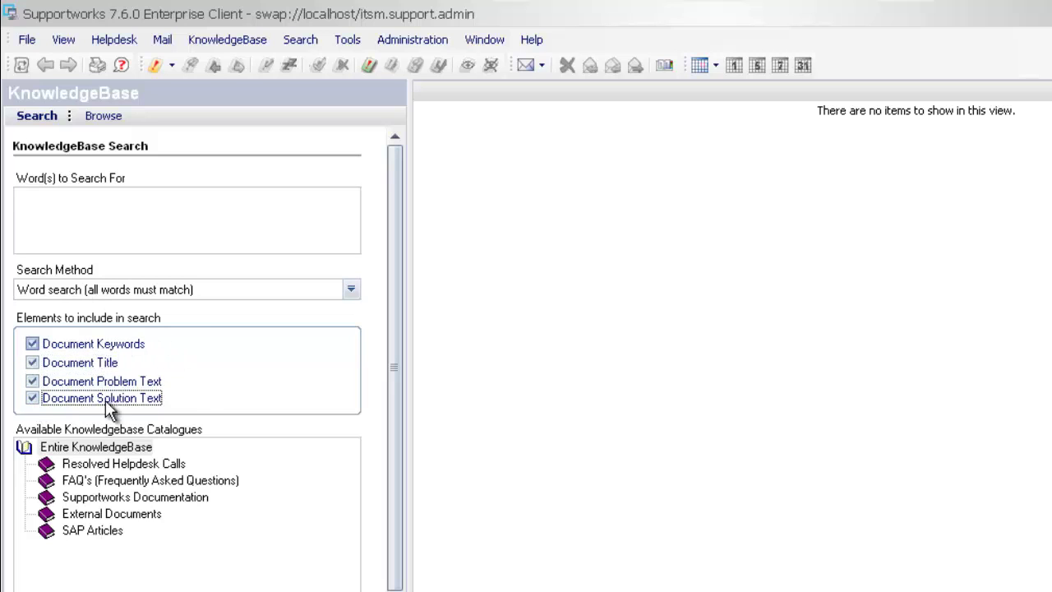
click(97, 448)
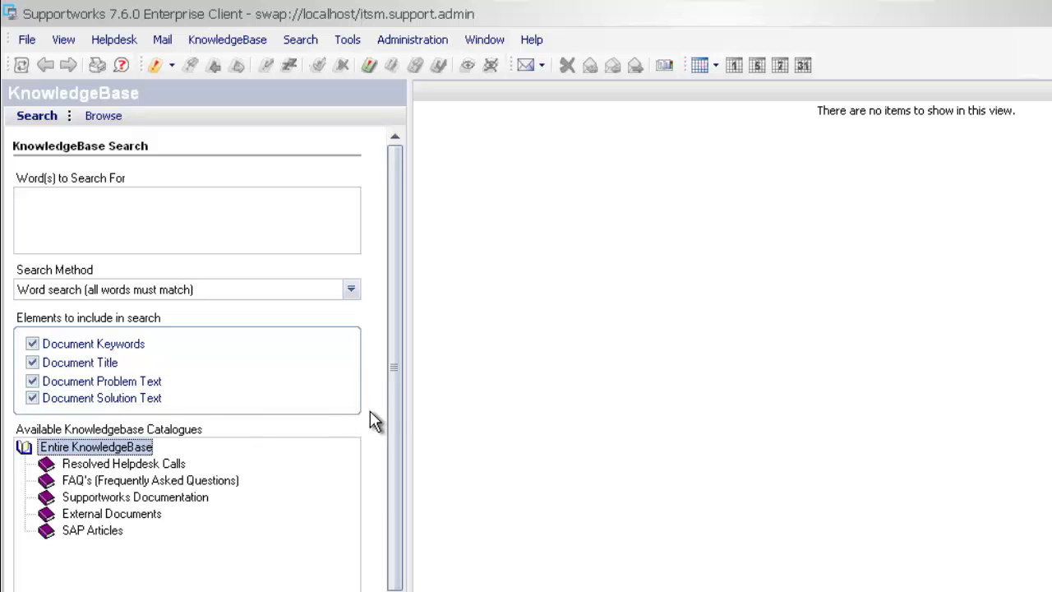
scroll(398, 411, down, 1)
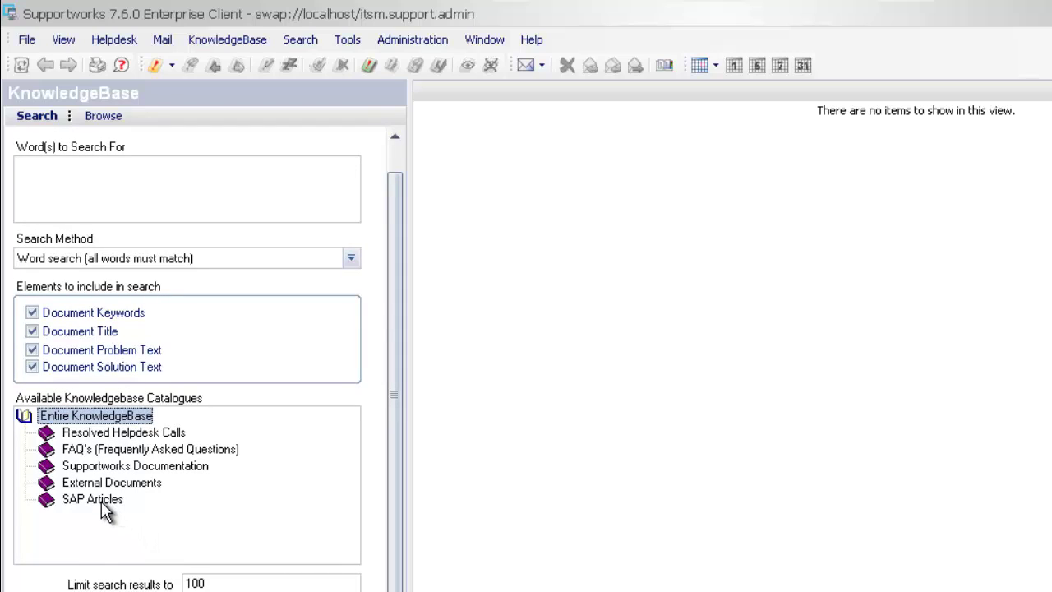
Inspect the search results limit value of 100.
click(227, 583)
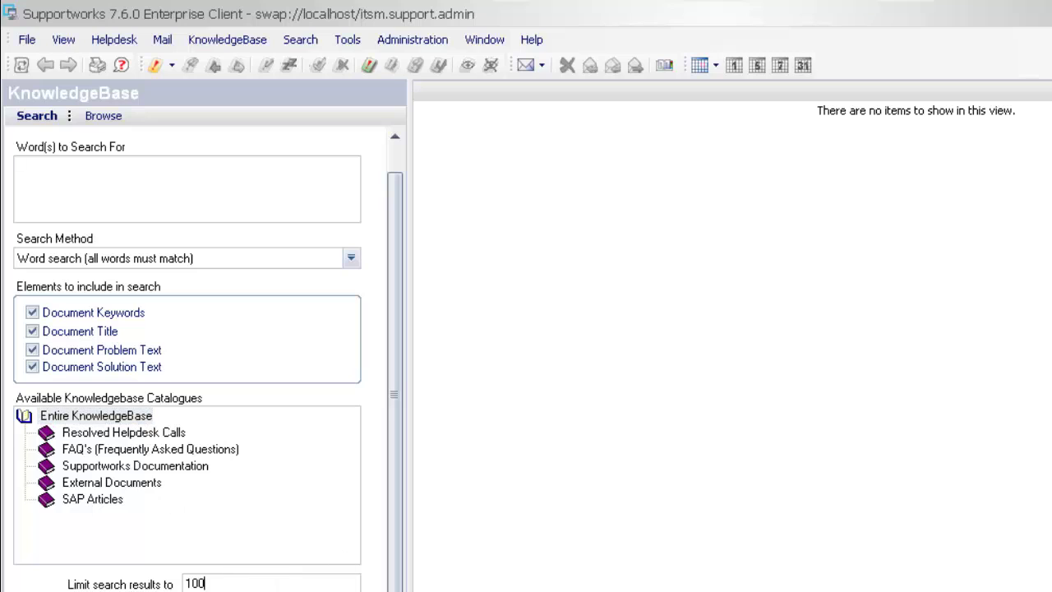
double_click(184, 583)
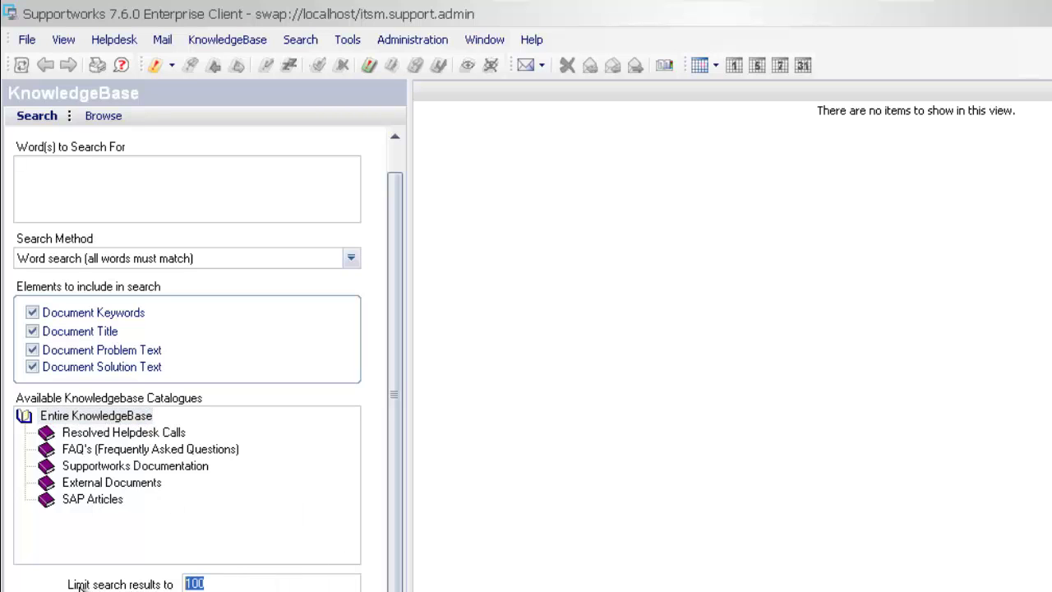
click(215, 584)
drag(207, 584, 177, 584)
click(213, 584)
drag(395, 413, 395, 376)
Enter 'paint' as the search words.
click(148, 214)
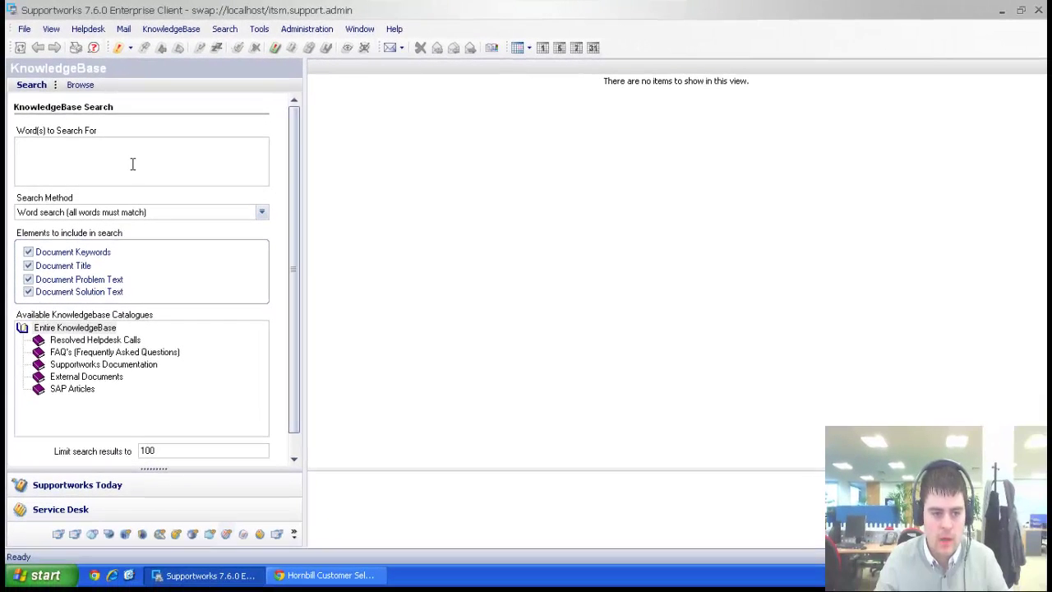
text(paint)
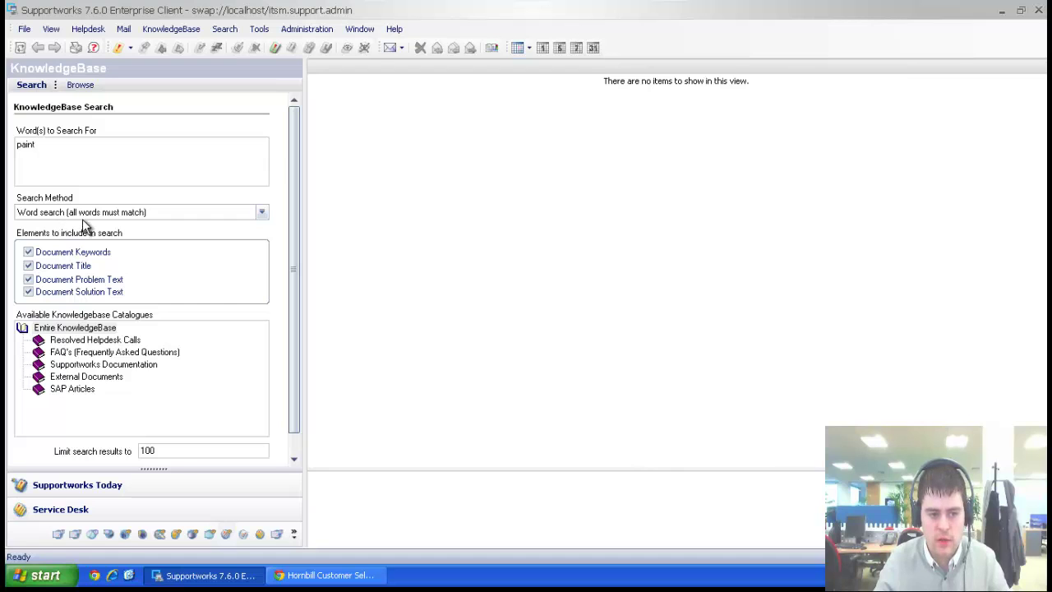
drag(290, 170, 258, 394)
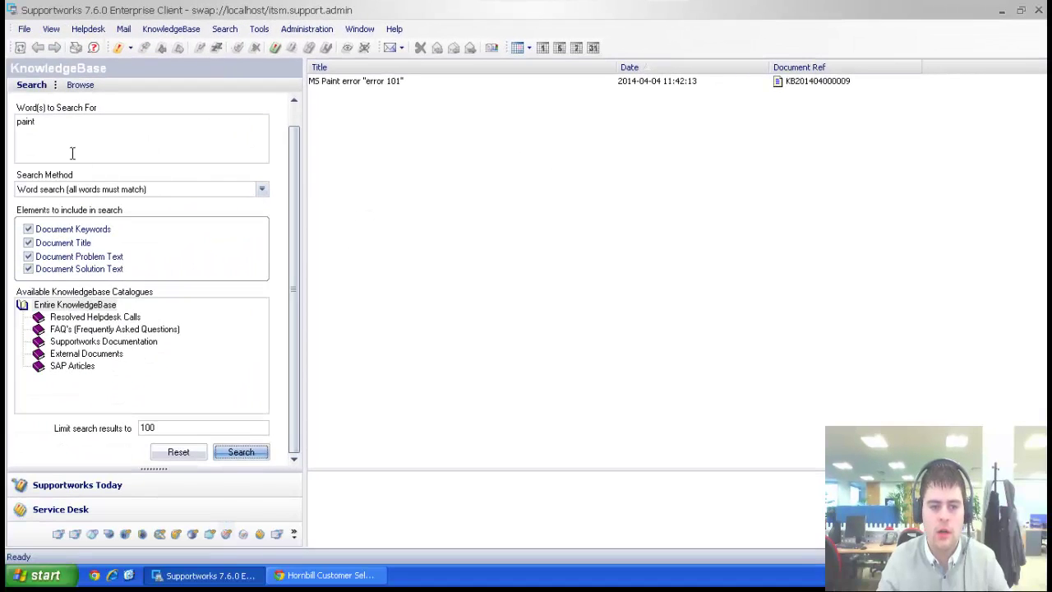
Replace 'paint' with 'SAP' and run the KnowledgeBase search.
drag(71, 129, 14, 125)
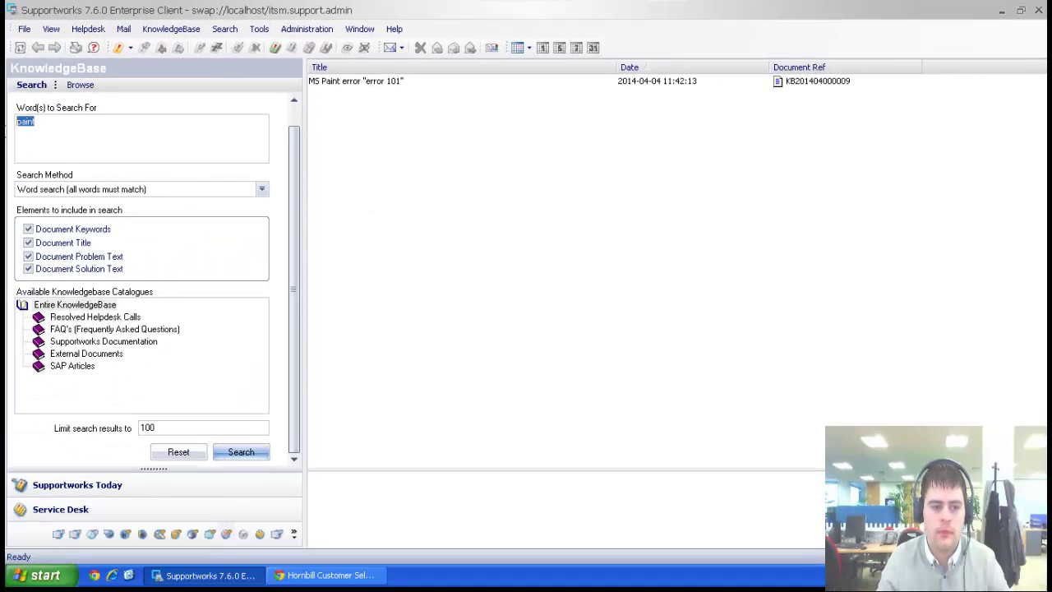
click(62, 142)
double_click(60, 137)
click(70, 138)
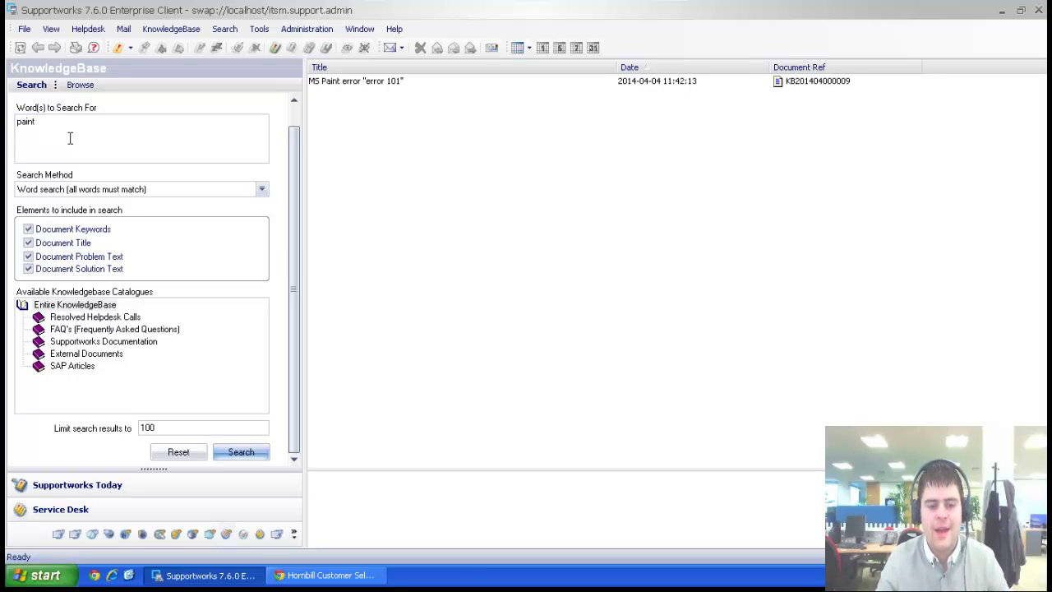
double_click(21, 137)
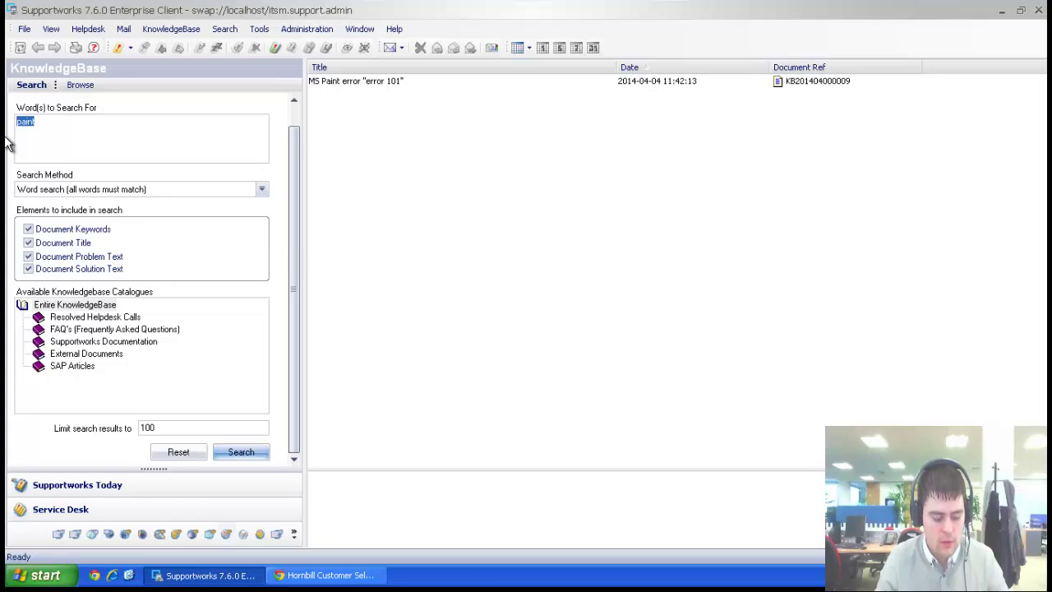
text(SAP)
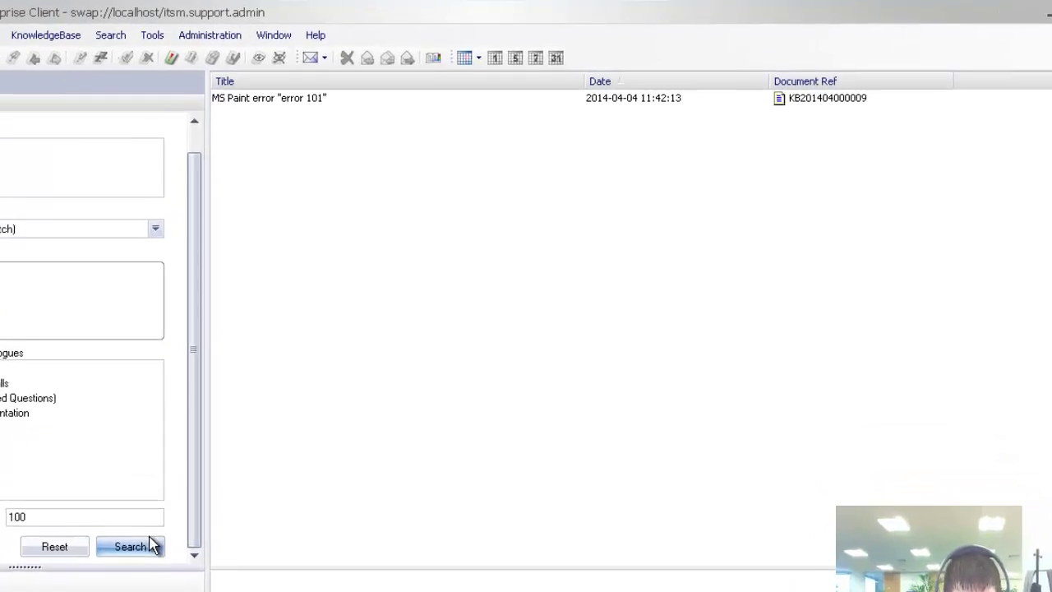
click(254, 452)
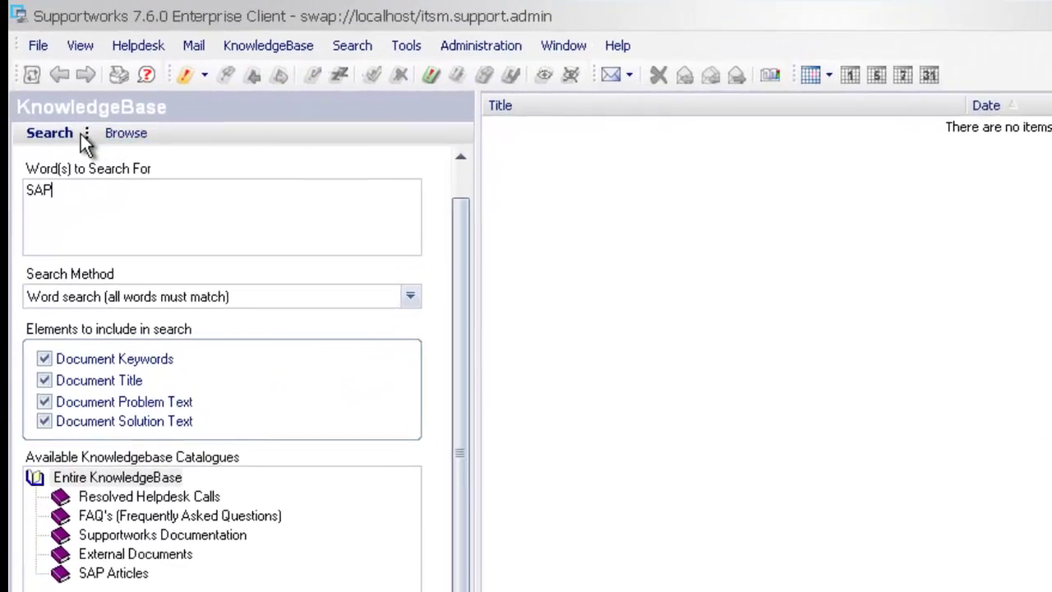
Browse the SAP Articles, Resolved Helpdesk Calls, FAQ's, Supportworks Documentation and External Documents catalogues.
click(126, 133)
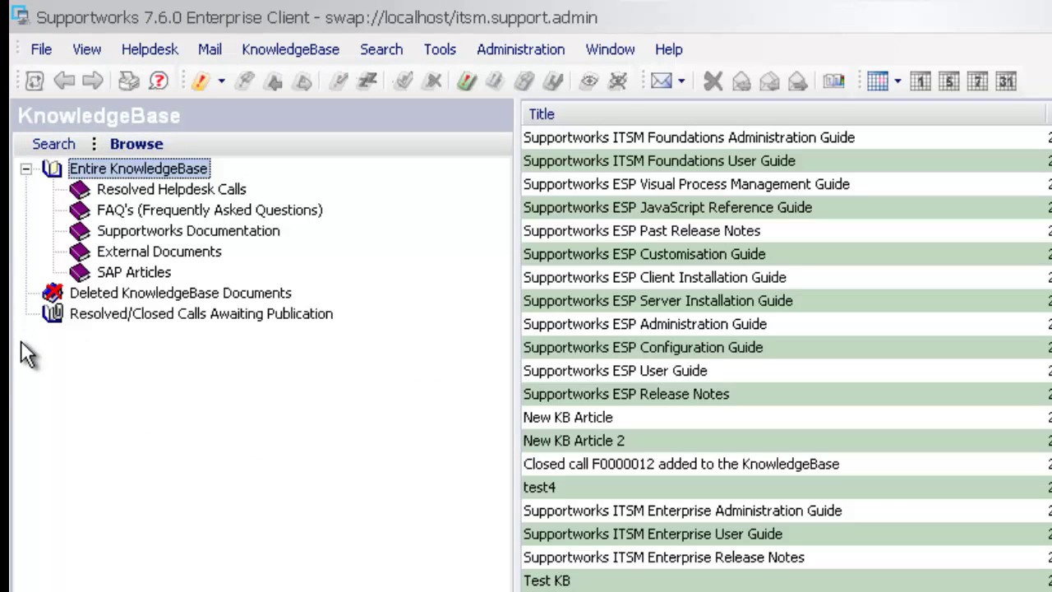
click(152, 275)
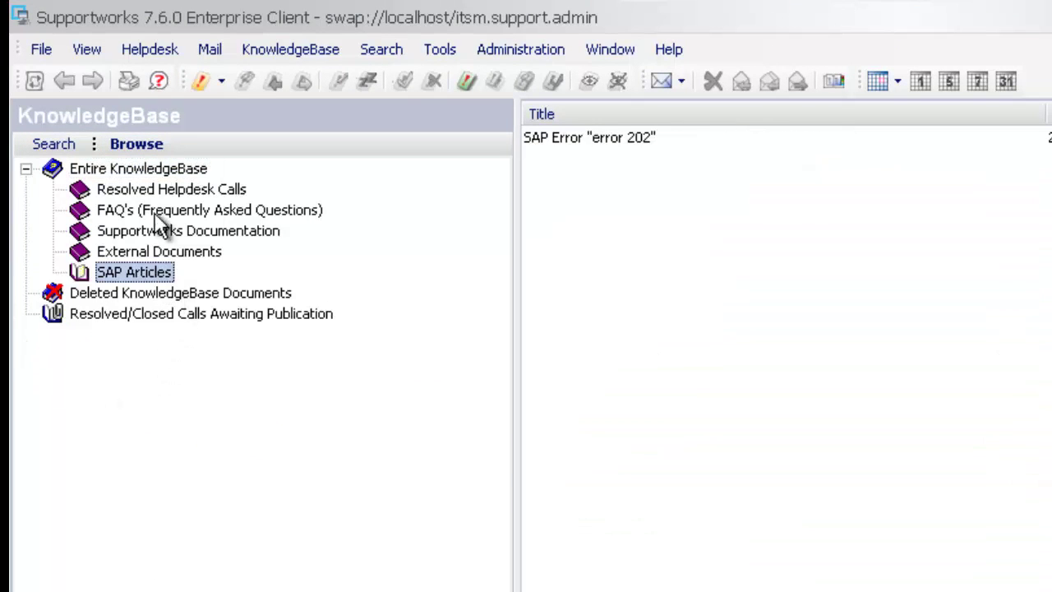
click(141, 189)
click(146, 212)
click(146, 232)
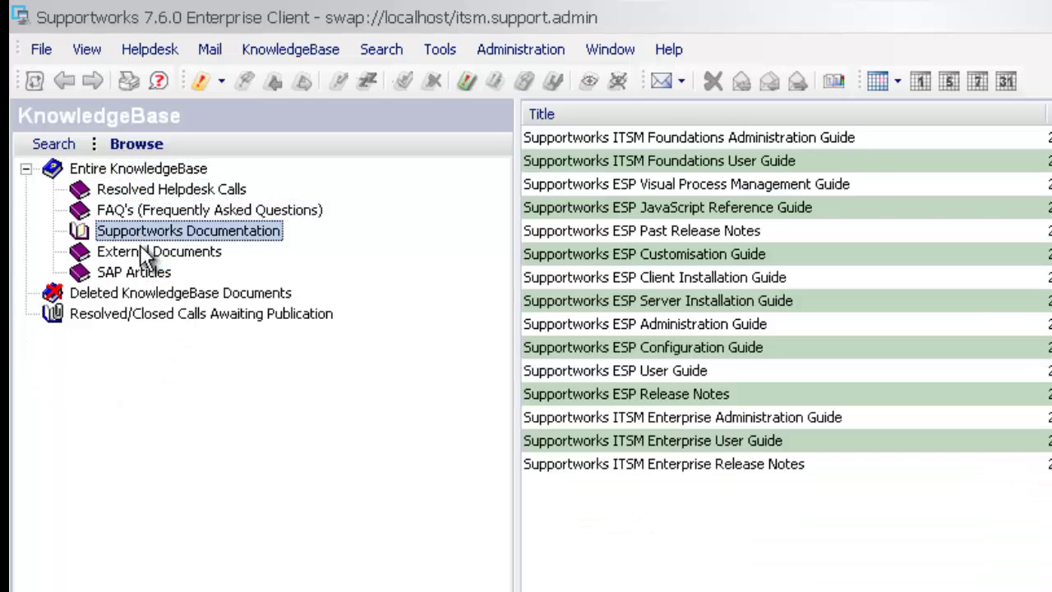
click(145, 252)
click(145, 251)
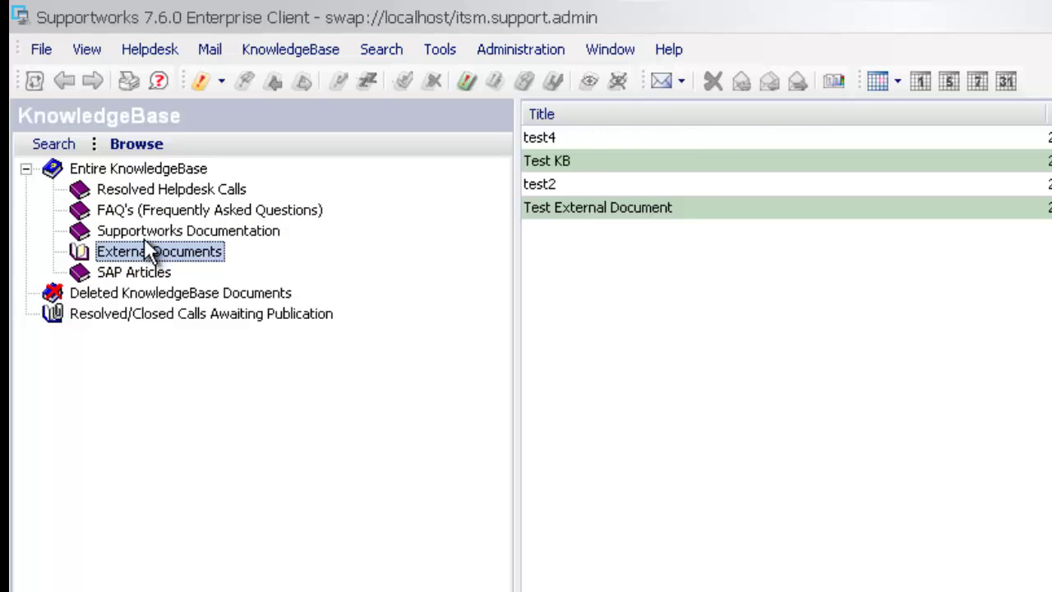
click(140, 230)
click(137, 209)
click(134, 189)
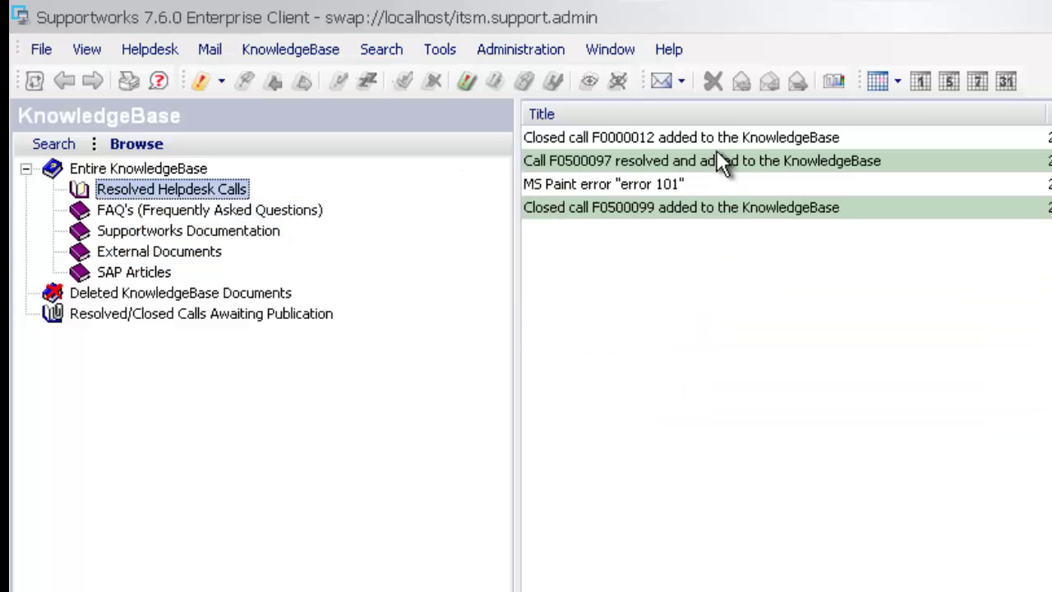
Show the SAP Articles catalogue and select the SAP Error 'error 202' article.
click(153, 271)
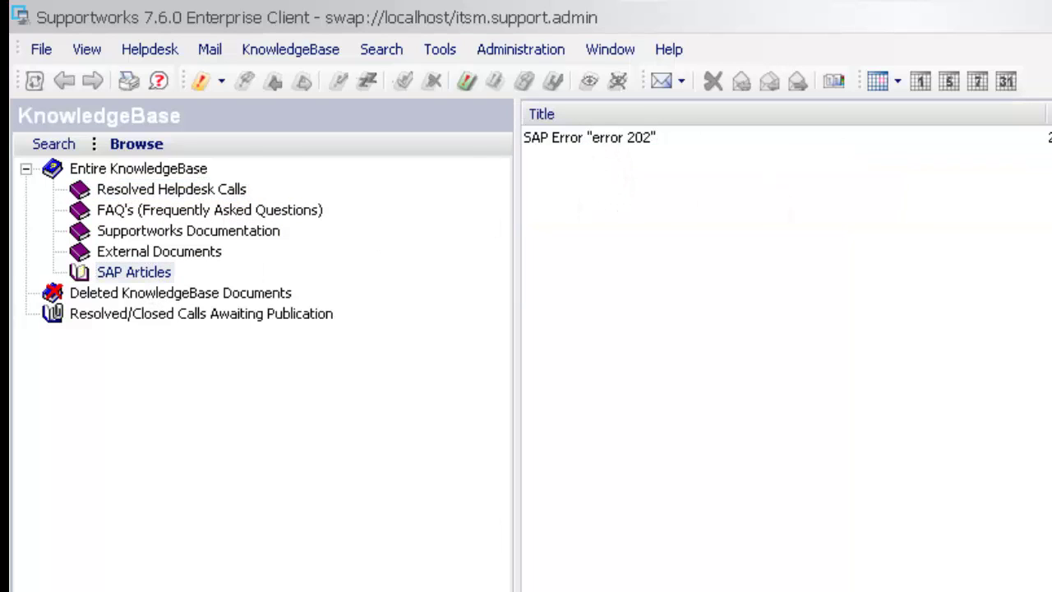
click(117, 253)
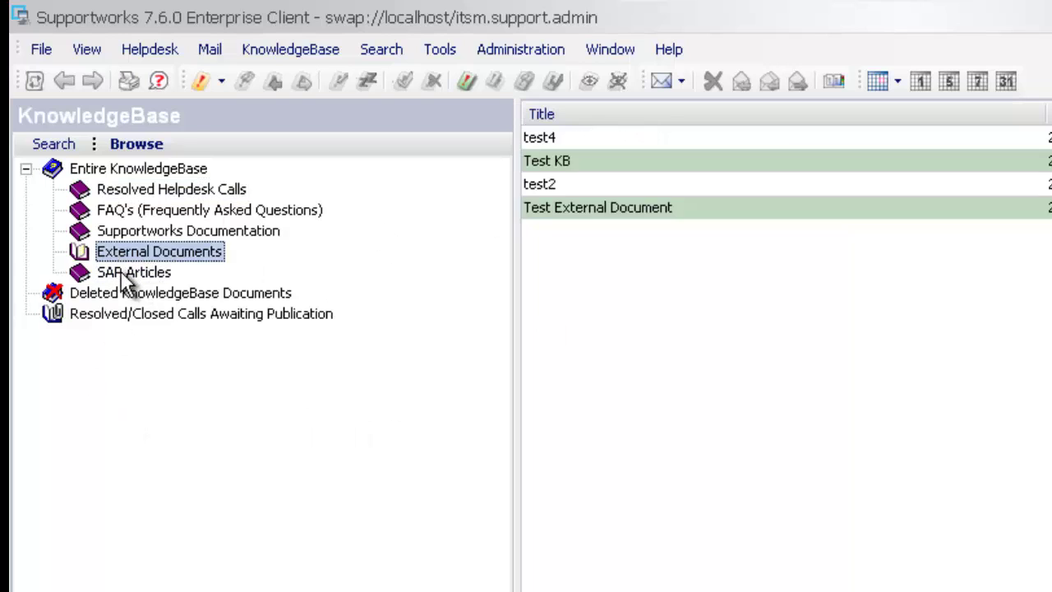
click(121, 276)
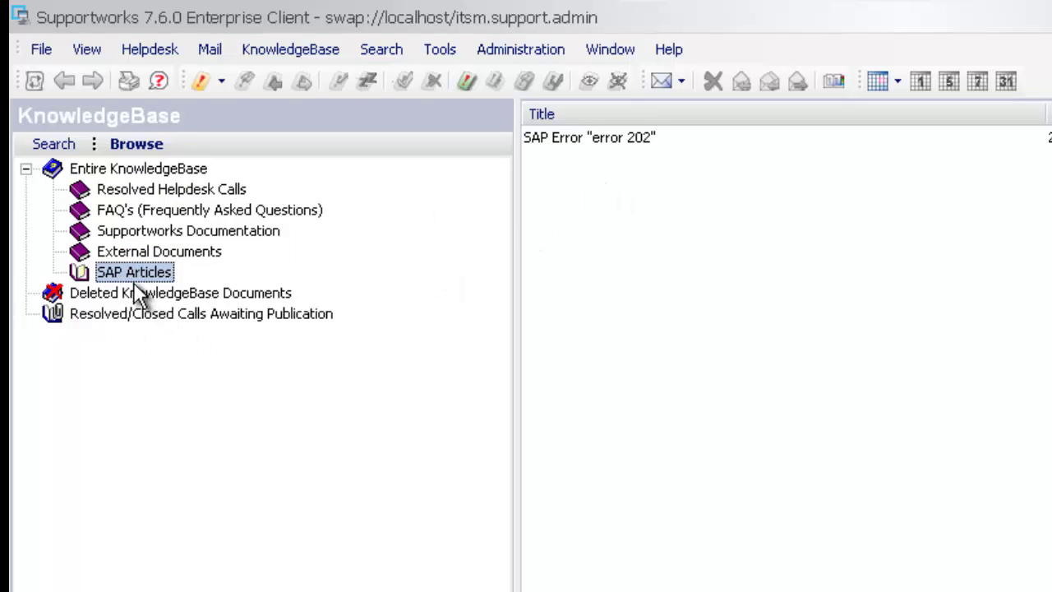
click(559, 138)
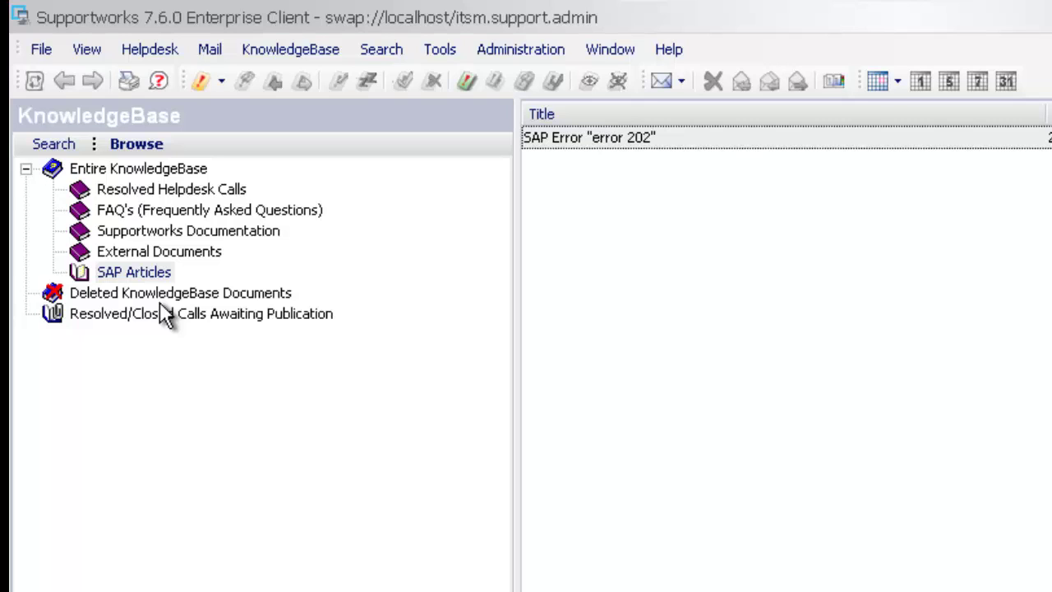
List every article in the Entire KnowledgeBase, then start logging a New Incident.
click(137, 252)
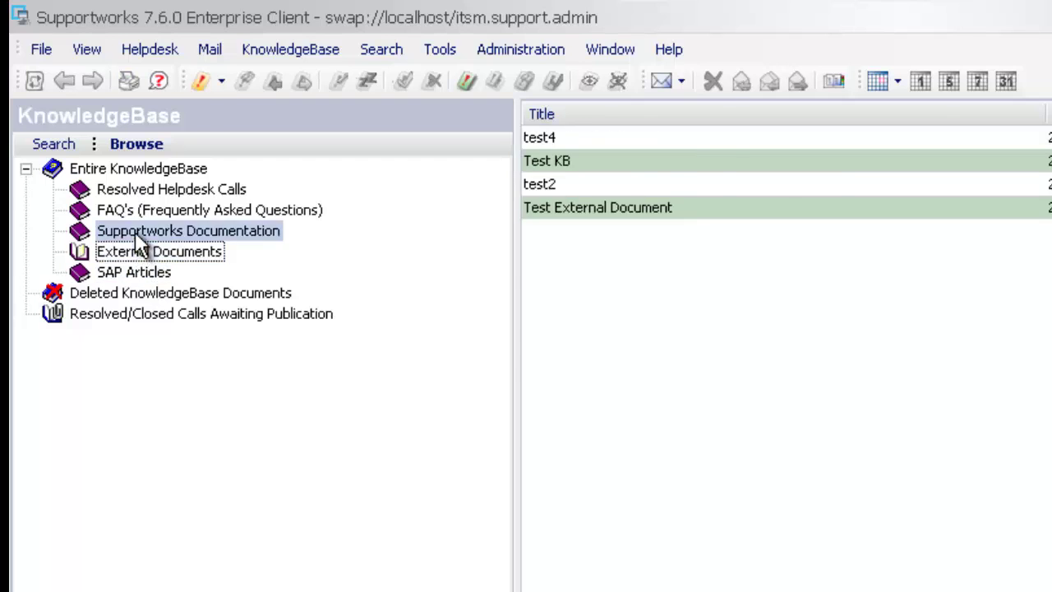
click(140, 208)
click(72, 169)
click(25, 168)
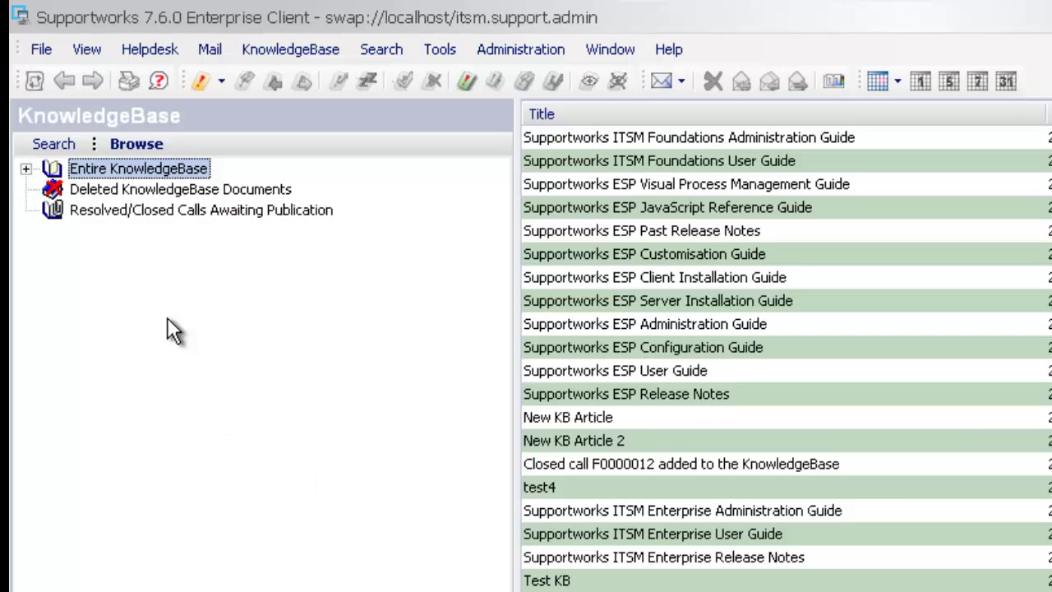
click(26, 169)
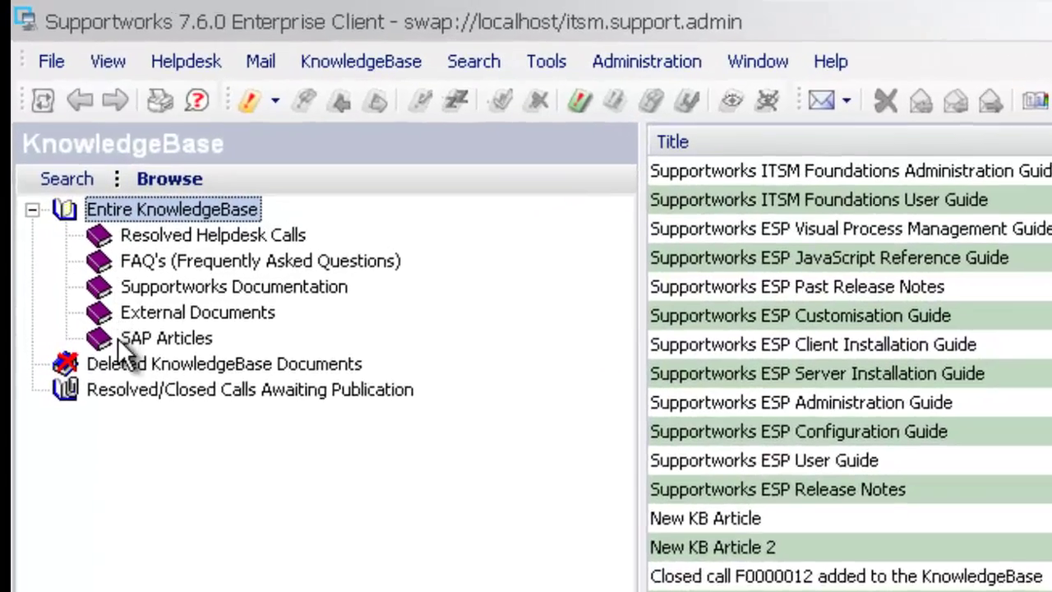
click(251, 102)
click(321, 223)
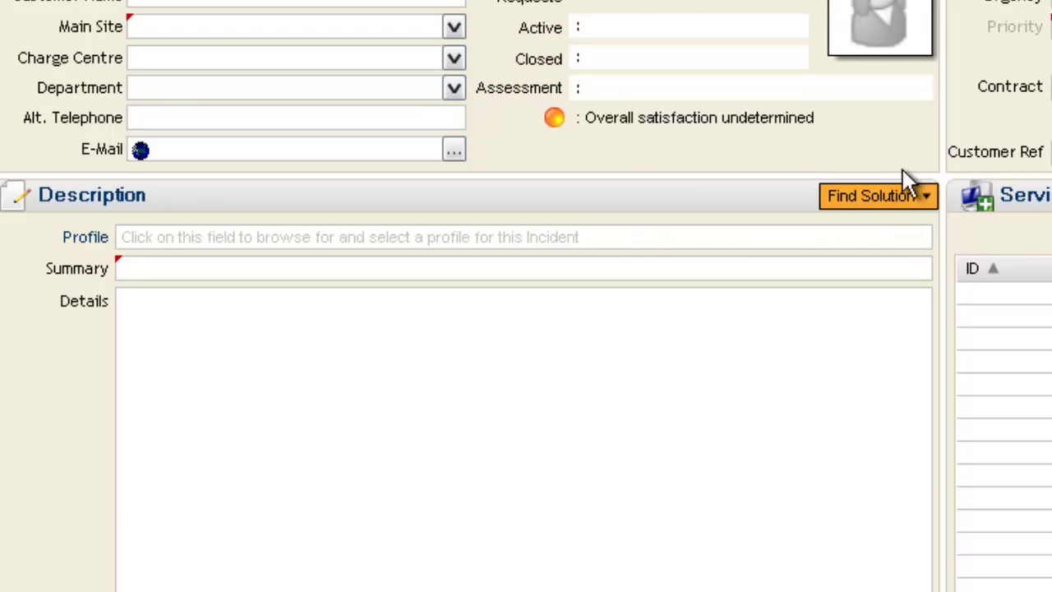
Show the incident's Find Solution options in the Description section.
click(926, 205)
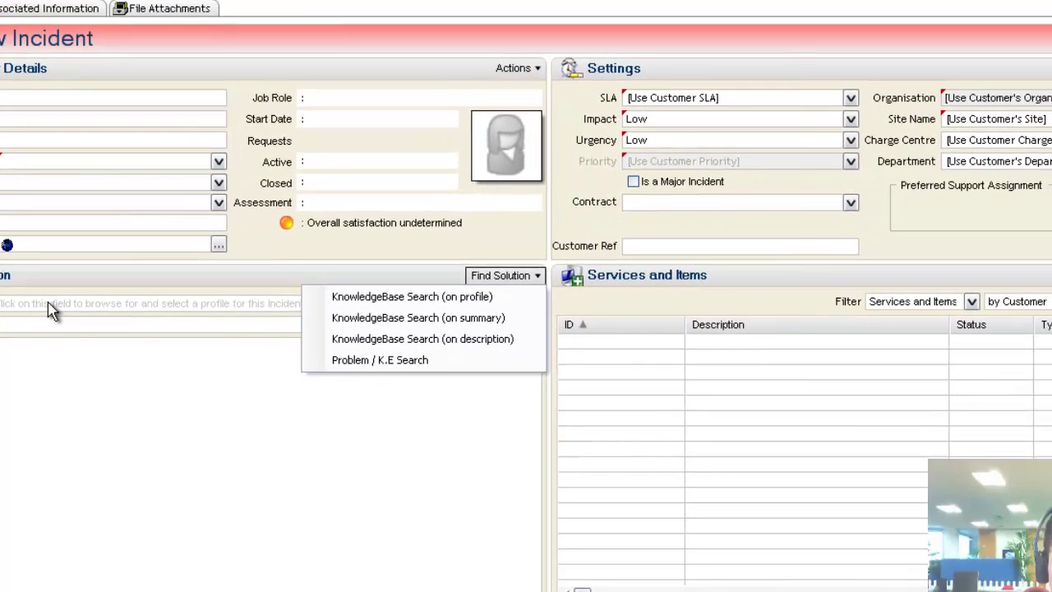
Choose Software -> Paint as the incident's profile in the profile browser.
click(89, 286)
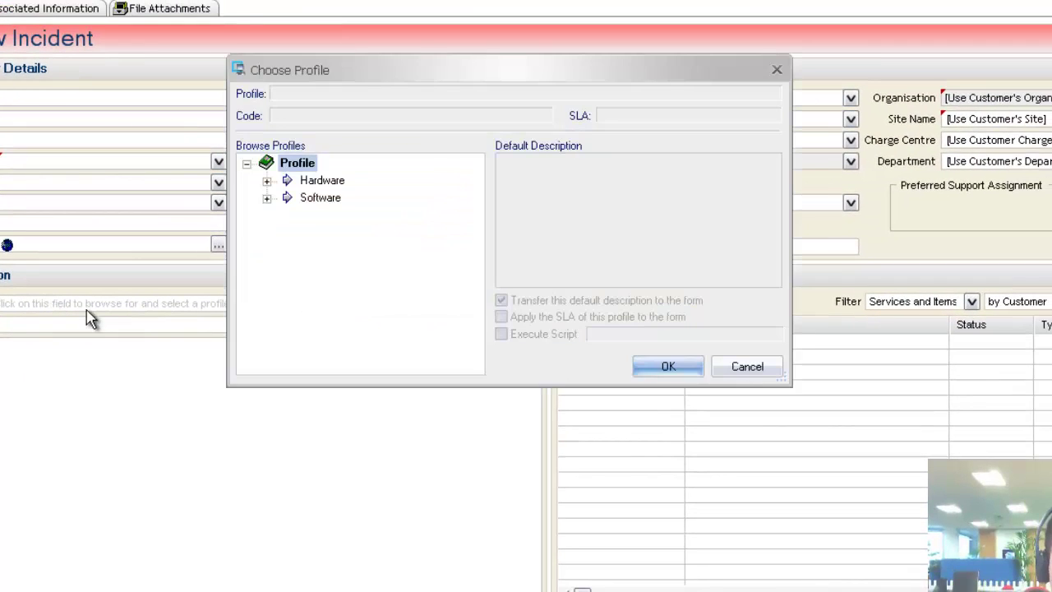
click(267, 199)
click(323, 231)
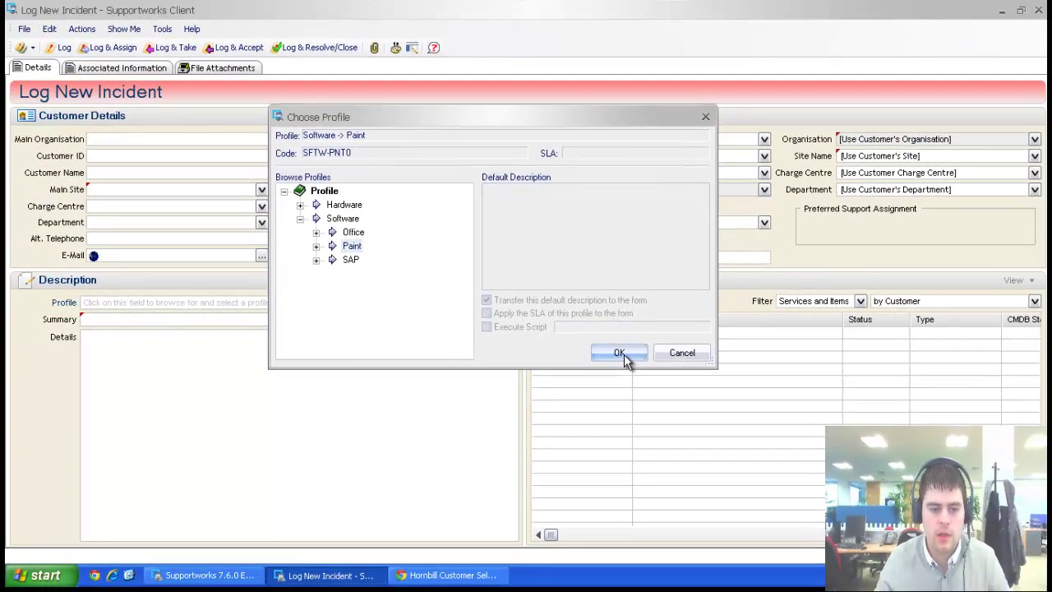
click(663, 365)
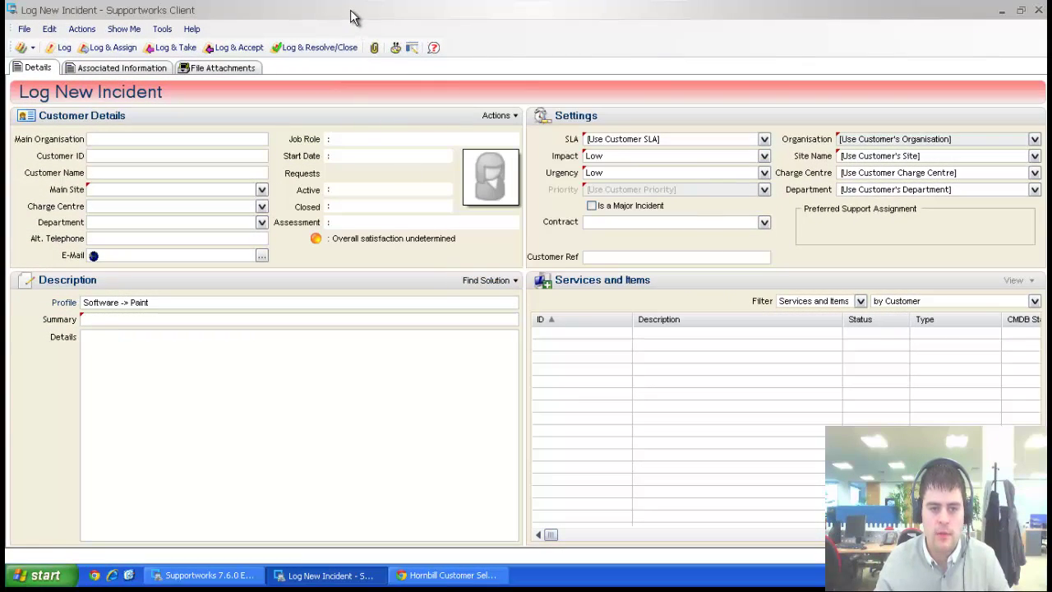
Run KnowledgeBase Search (on profile) from the enlarged incident window and view the MS Paint 'error 101' result.
drag(353, 19, 552, 18)
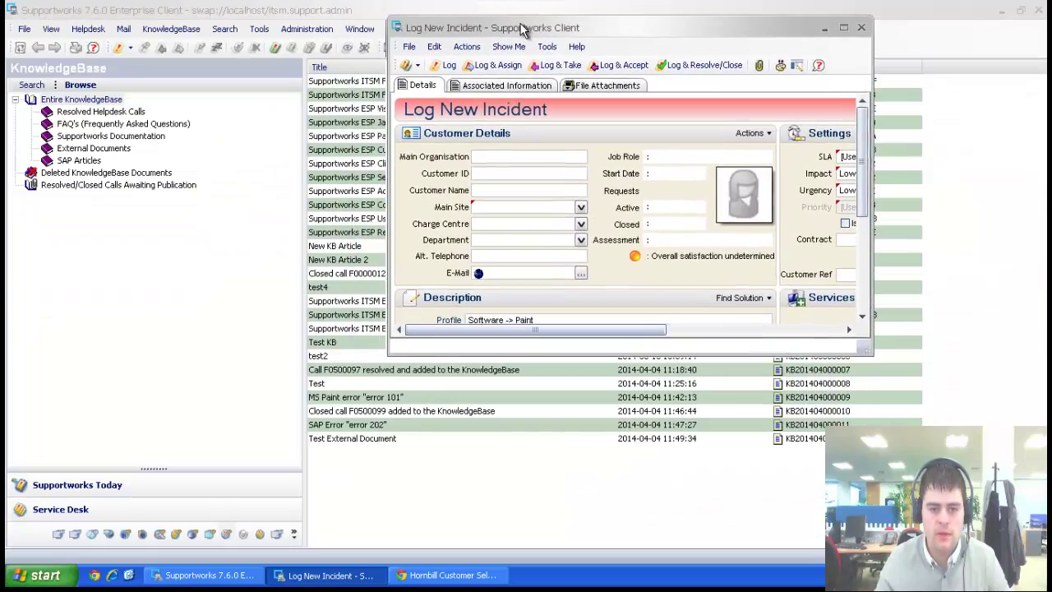
drag(873, 341, 919, 485)
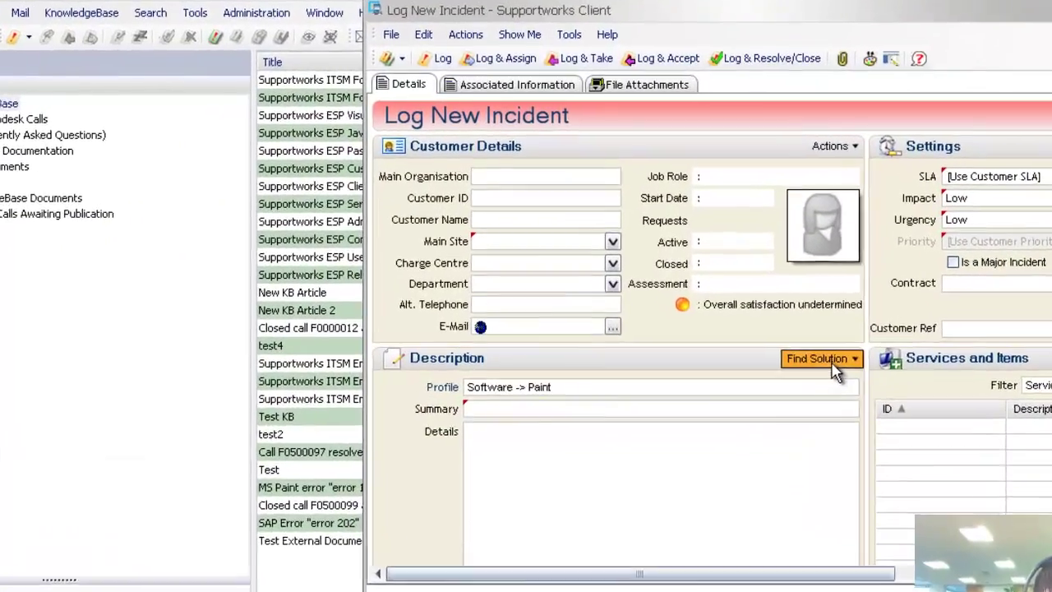
click(834, 363)
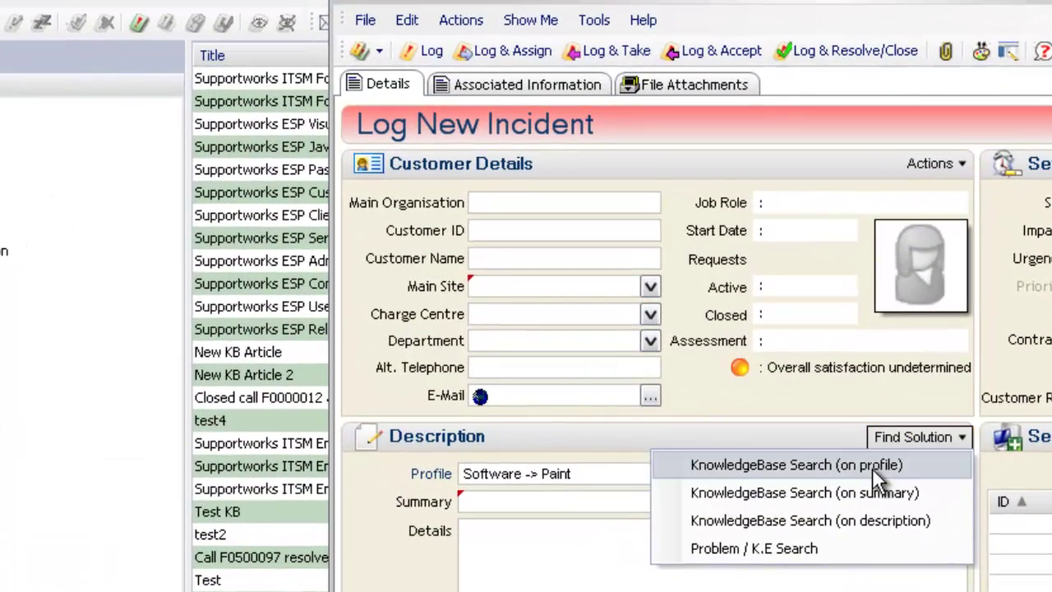
click(871, 467)
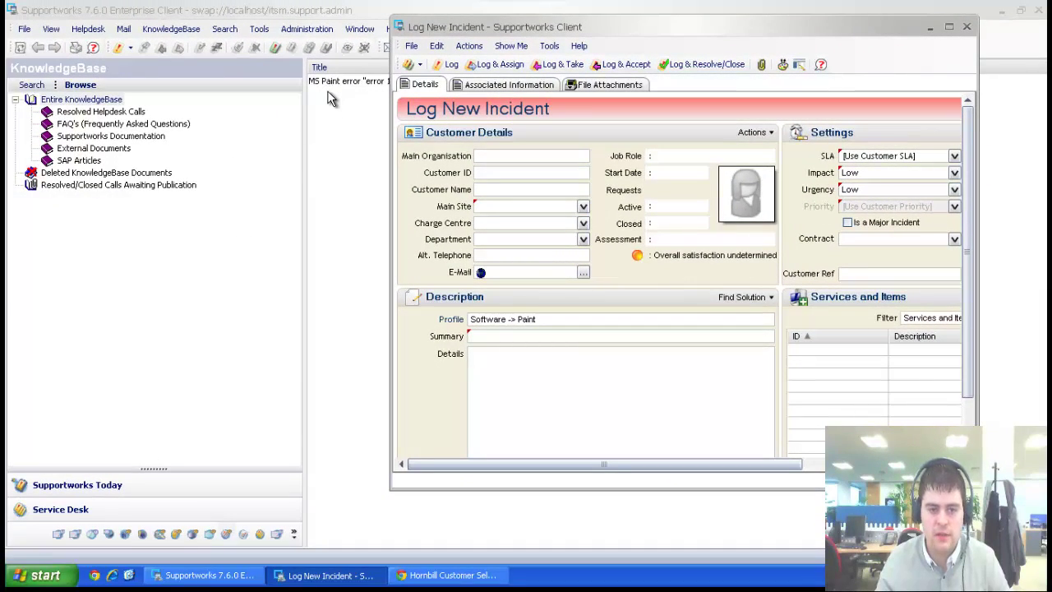
click(348, 191)
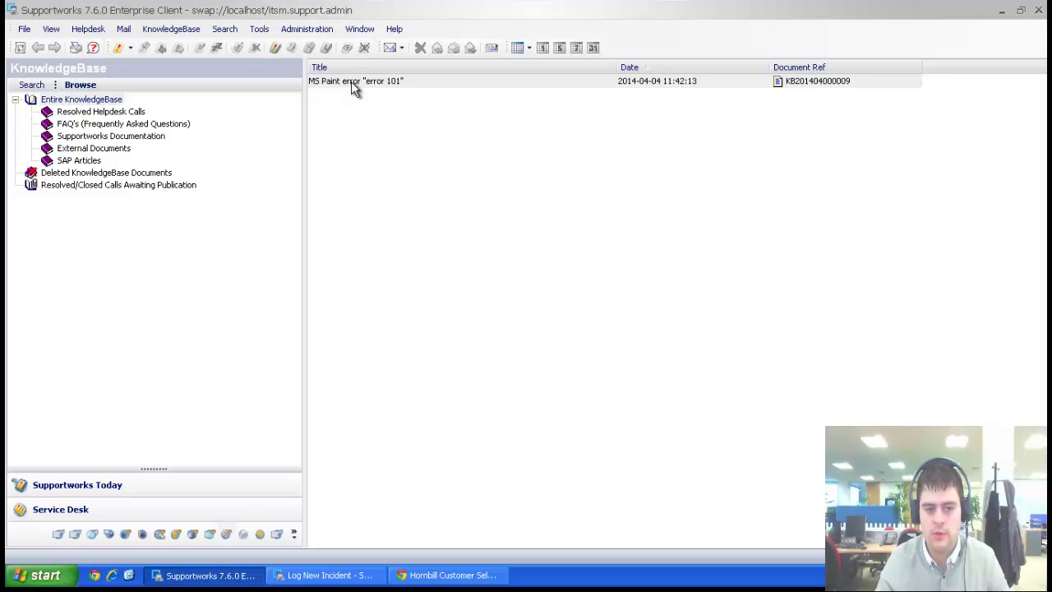
Open the MS Paint error article, select its SFTW-PNT0 keyword, and close it.
double_click(355, 83)
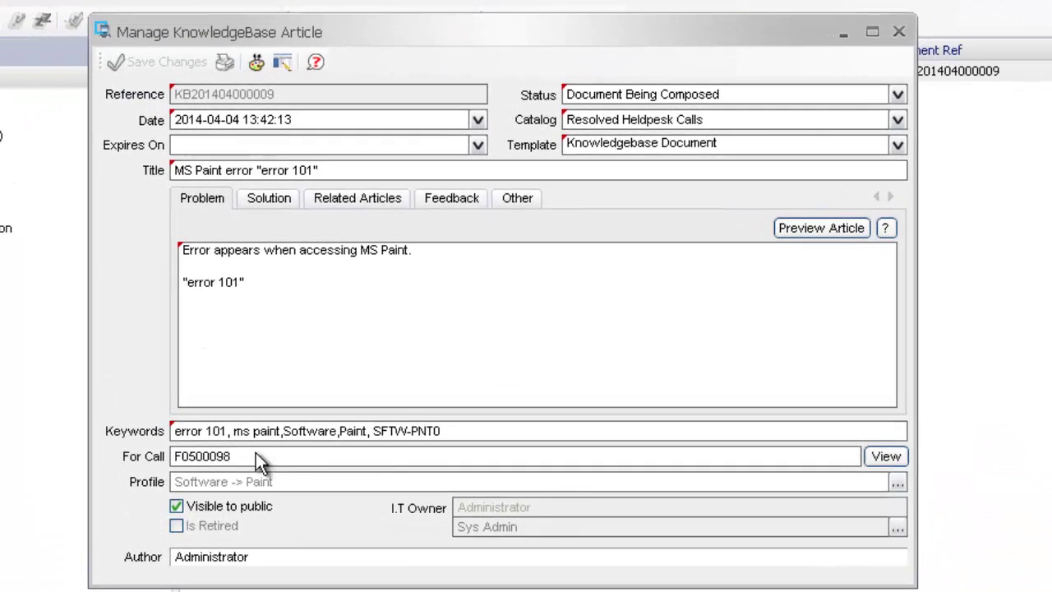
click(469, 430)
drag(469, 430, 375, 433)
click(468, 430)
click(897, 32)
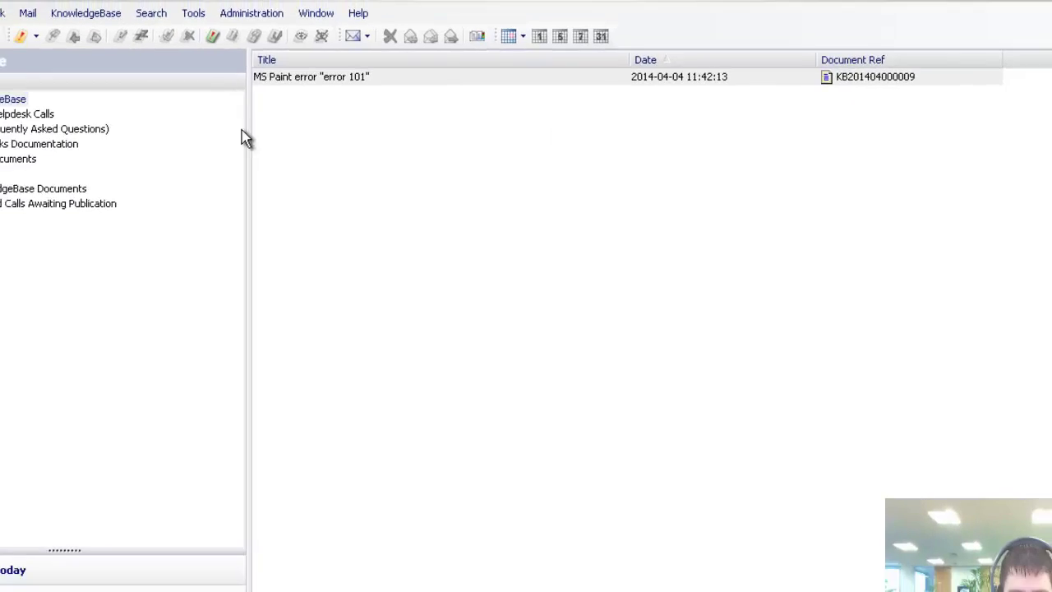
Return to the KnowledgeBase Search form with SFTW-PNT0 as the search words.
click(32, 86)
drag(85, 121, 12, 145)
click(98, 139)
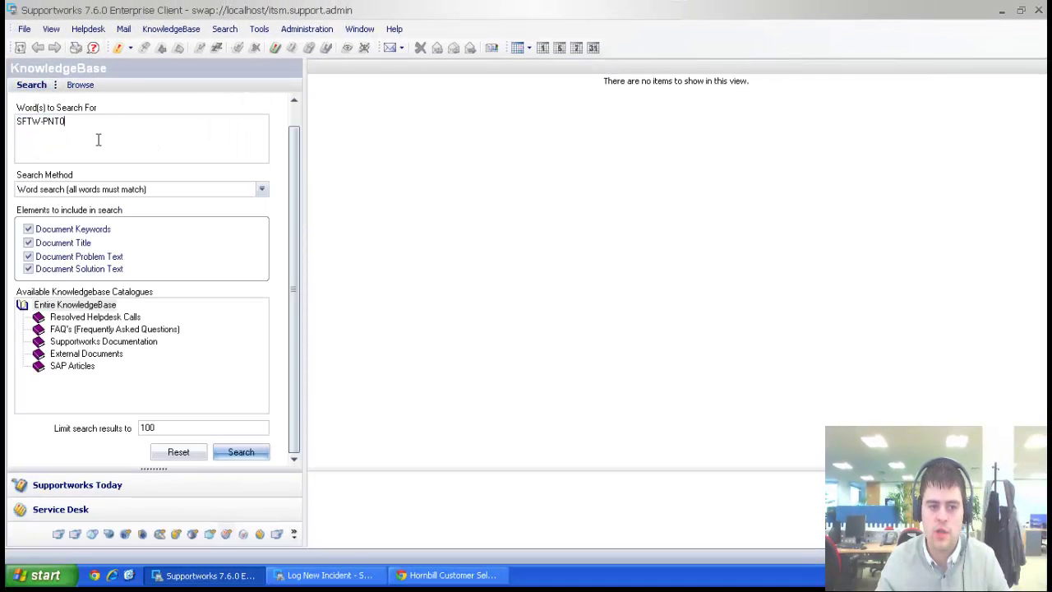
List all KnowledgeBase articles, then return to the Log New Incident form whose summary is Paint.
click(84, 85)
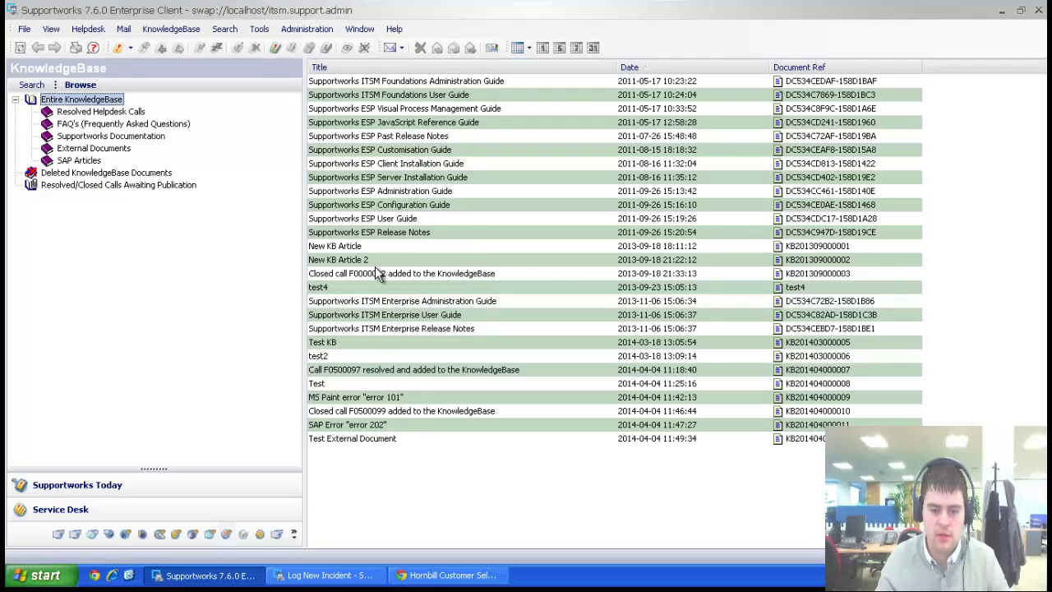
click(344, 574)
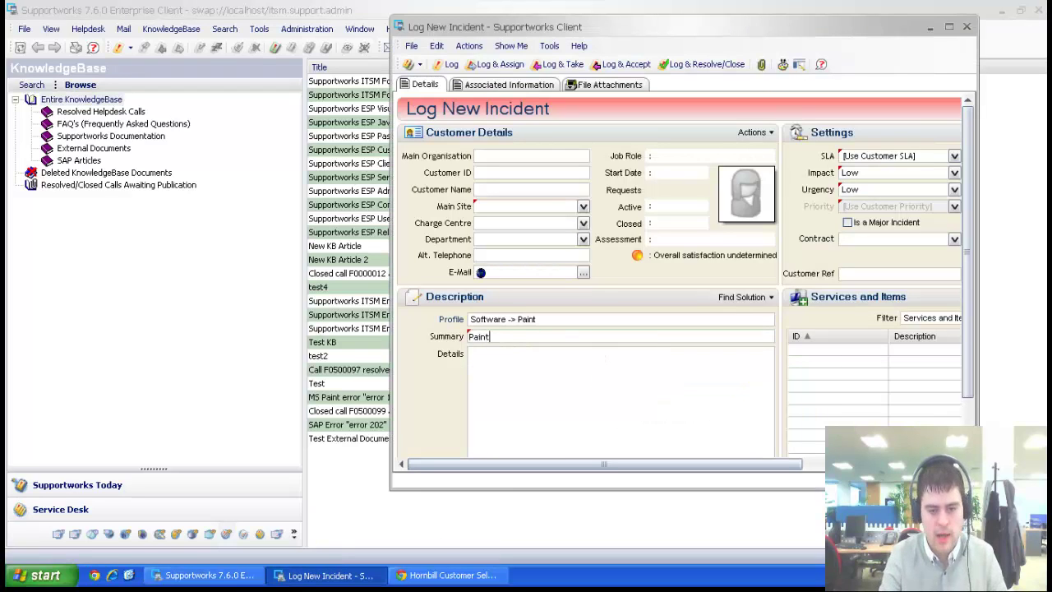
Search the KnowledgeBase on the summary 'Paint', then show the Entire KnowledgeBase and return to the incident.
click(744, 297)
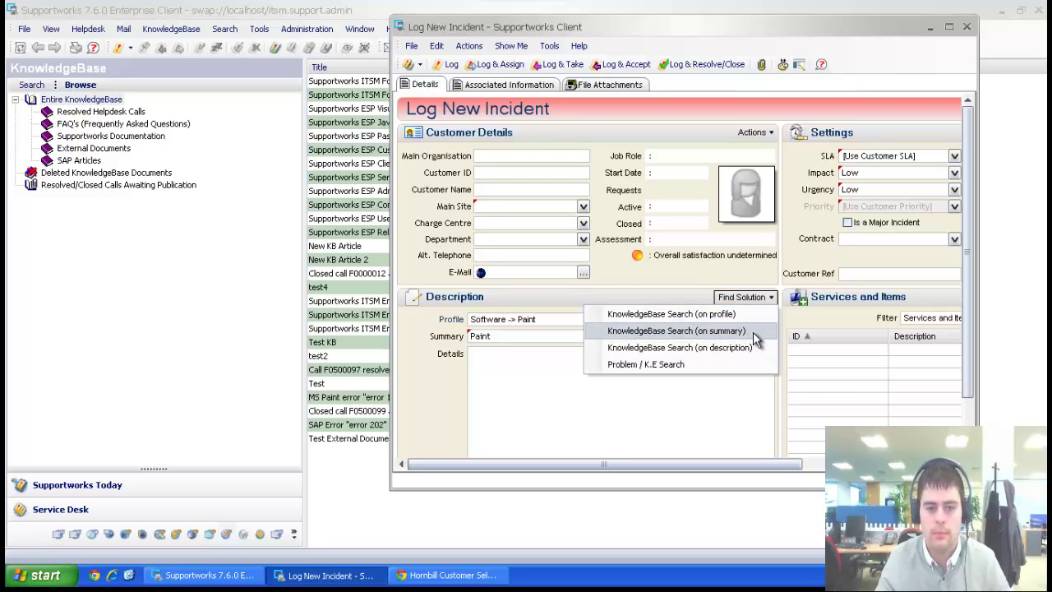
click(753, 331)
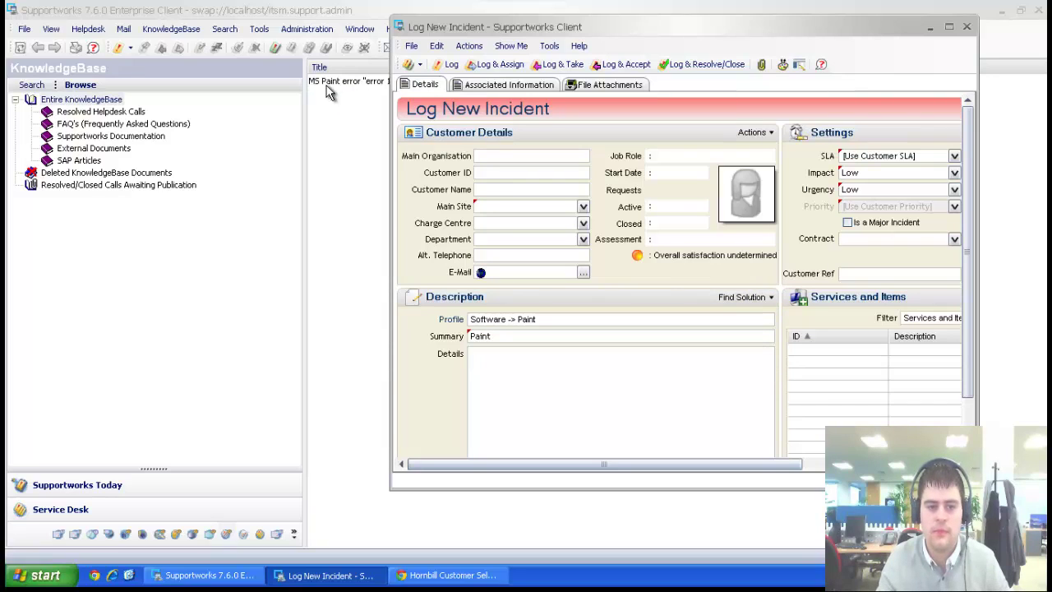
click(98, 102)
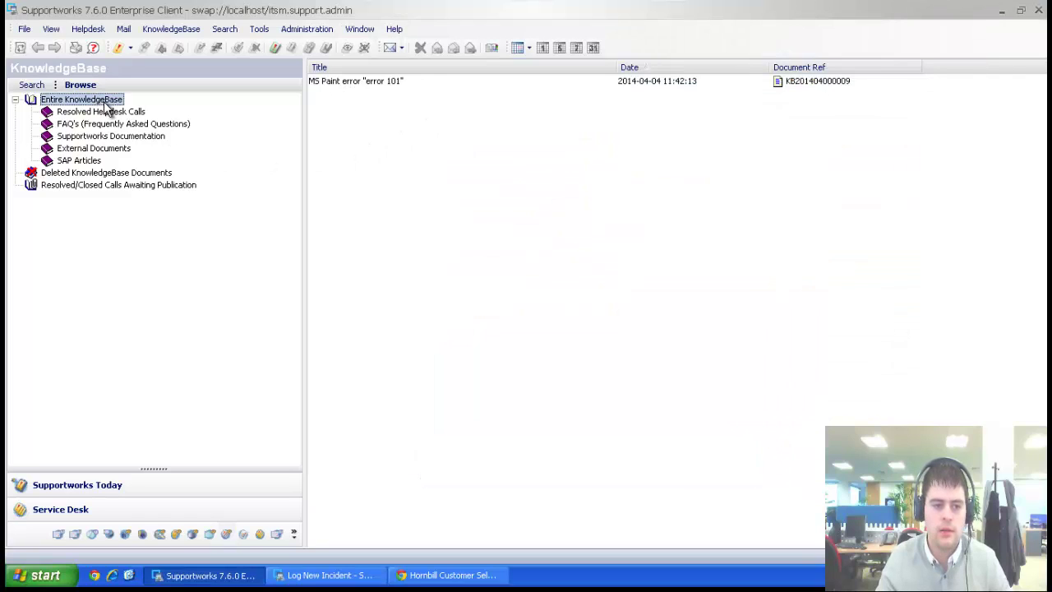
click(329, 575)
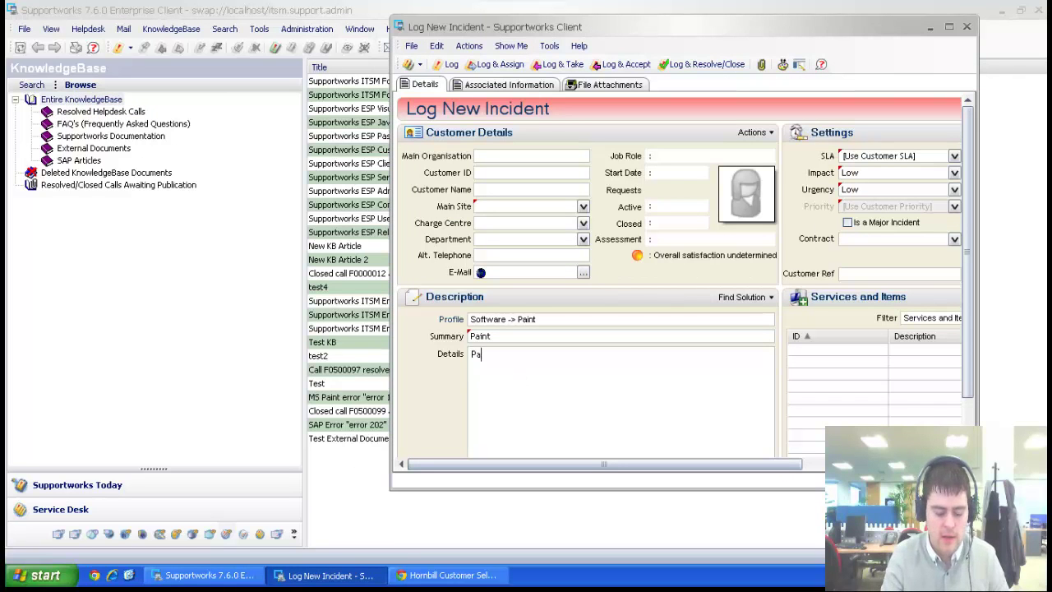
Search the KnowledgeBase on the description 'Paint', finding the 'error 101' article, and close the unsaved incident.
click(732, 297)
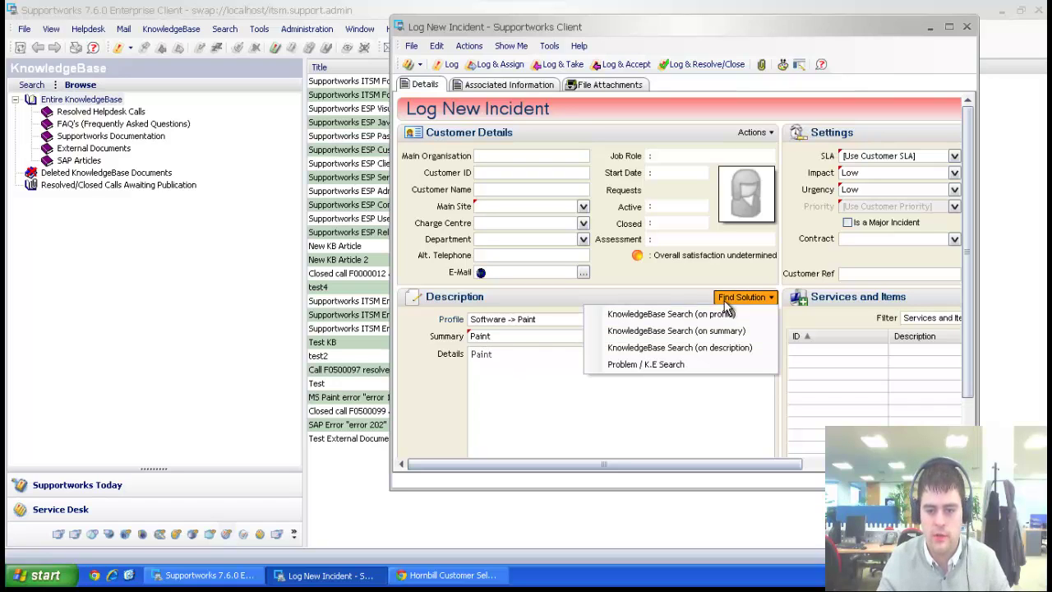
click(722, 347)
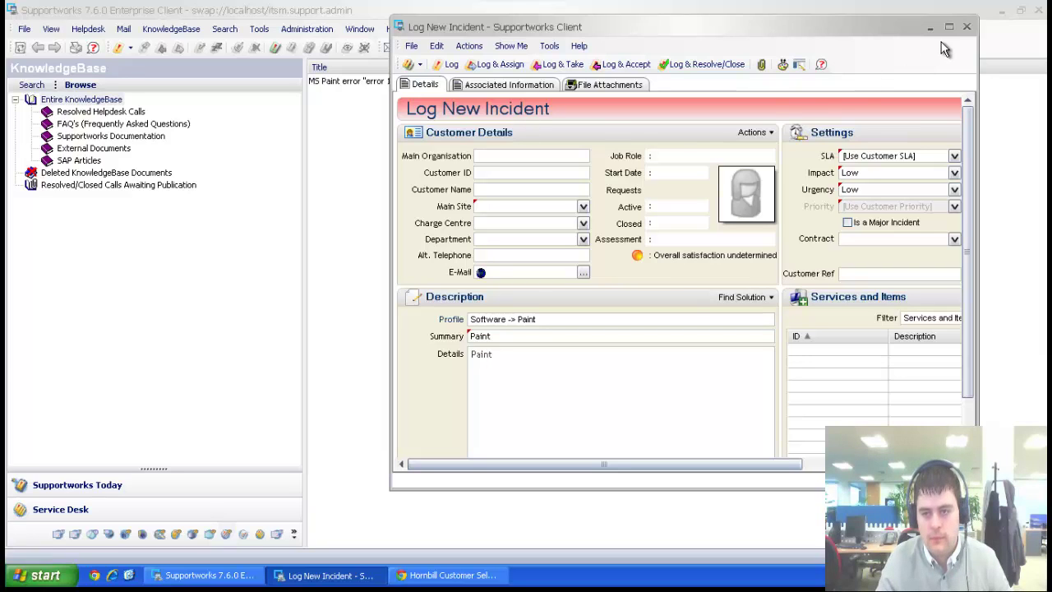
click(966, 28)
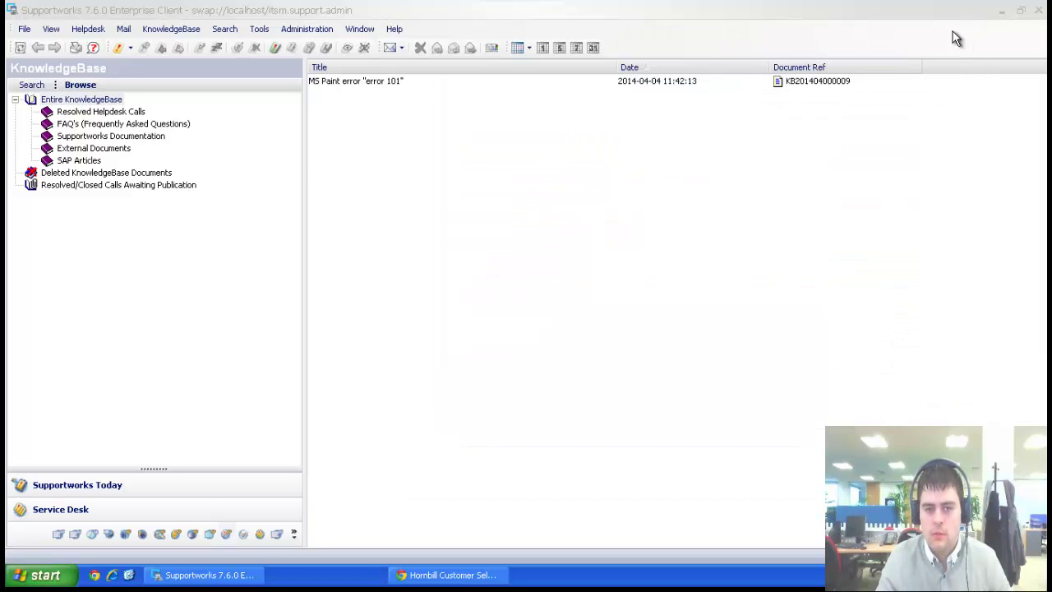
Show the SAP Articles catalogue, return to the Entire KnowledgeBase, and switch to the SelfService portal.
click(105, 161)
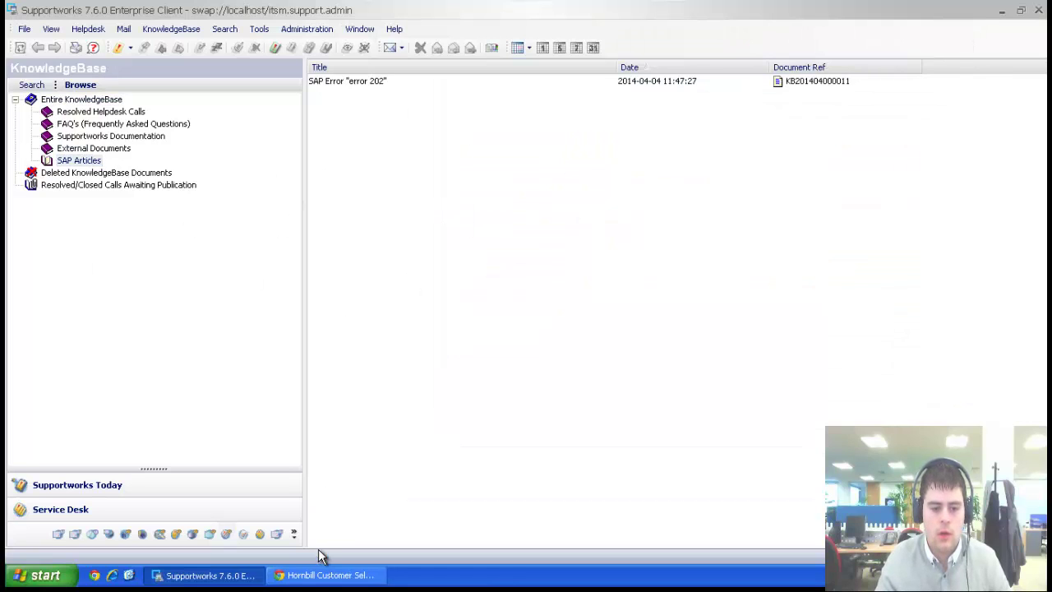
click(32, 101)
click(333, 575)
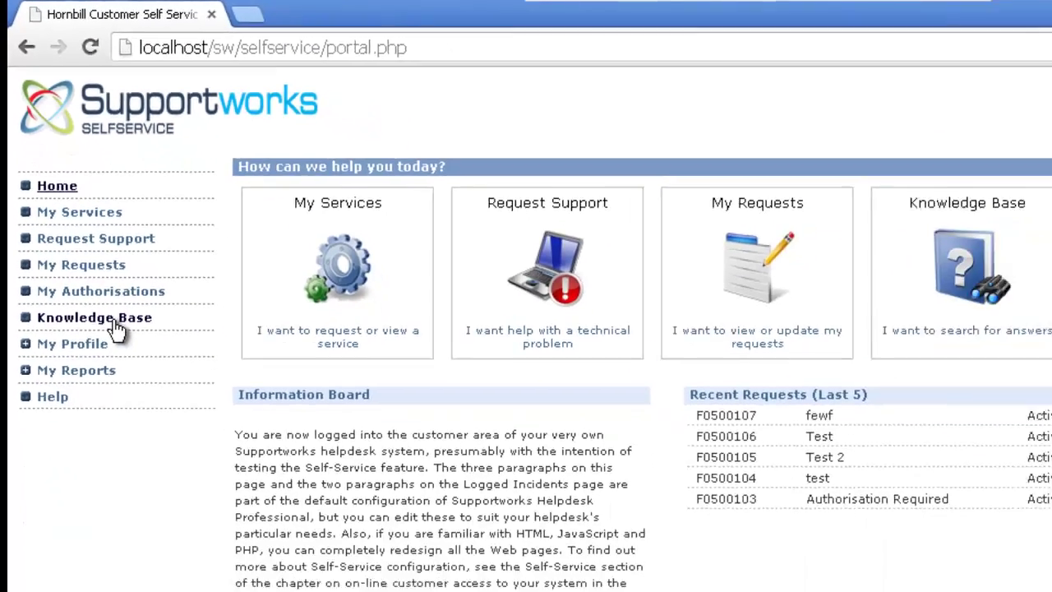
Open the portal's Knowledgebase Search page, then show the Enterprise Client's KnowledgeBase Search panel holding 'Paint'.
click(114, 320)
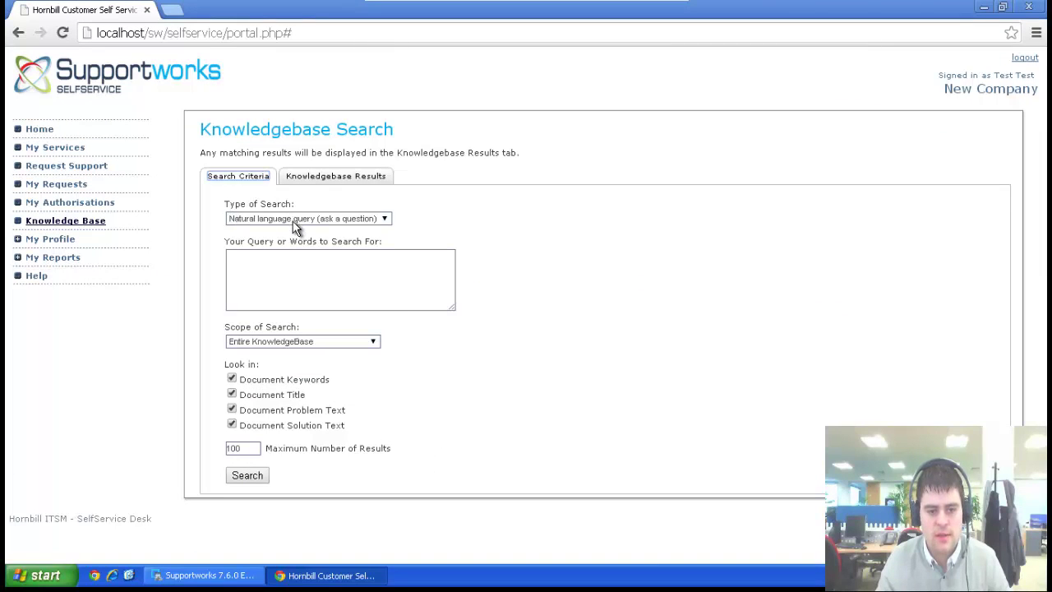
click(247, 574)
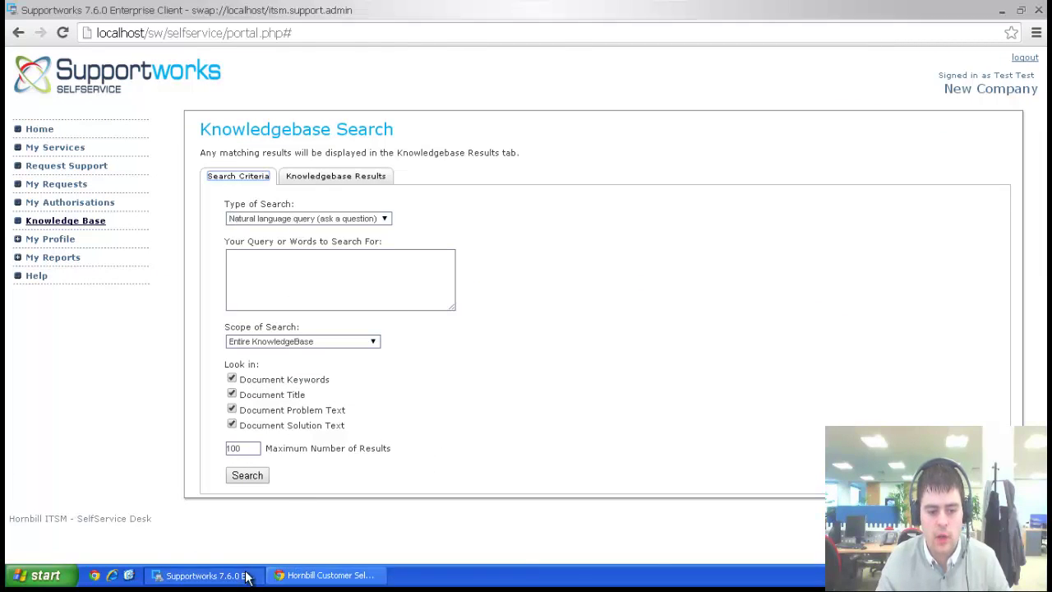
click(33, 87)
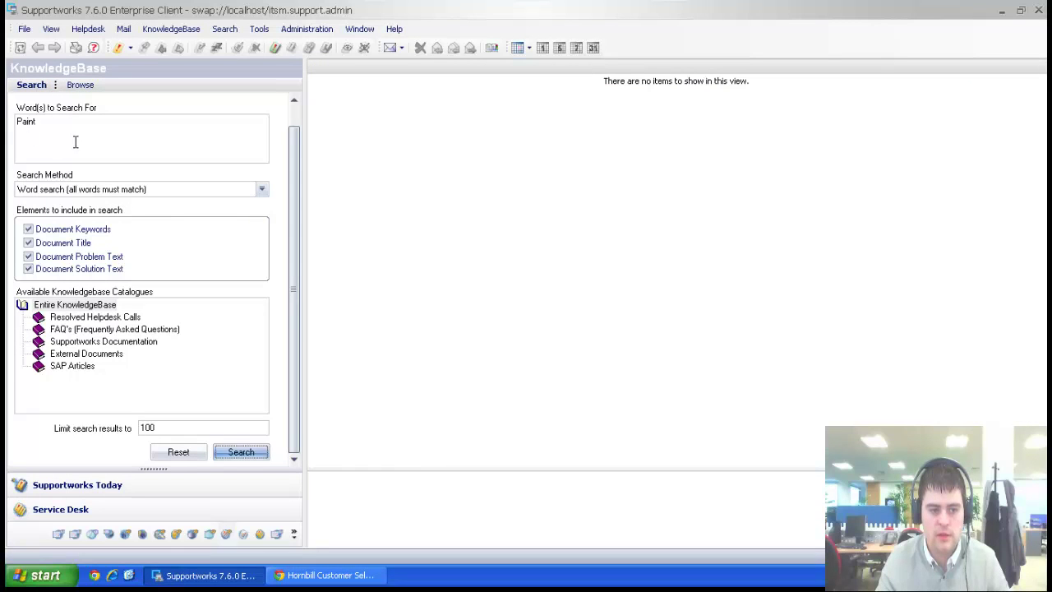
Review the client's search methods, keeping all-words-must-match, and search across the Entire KnowledgeBase.
click(111, 124)
drag(84, 141, 10, 144)
click(145, 186)
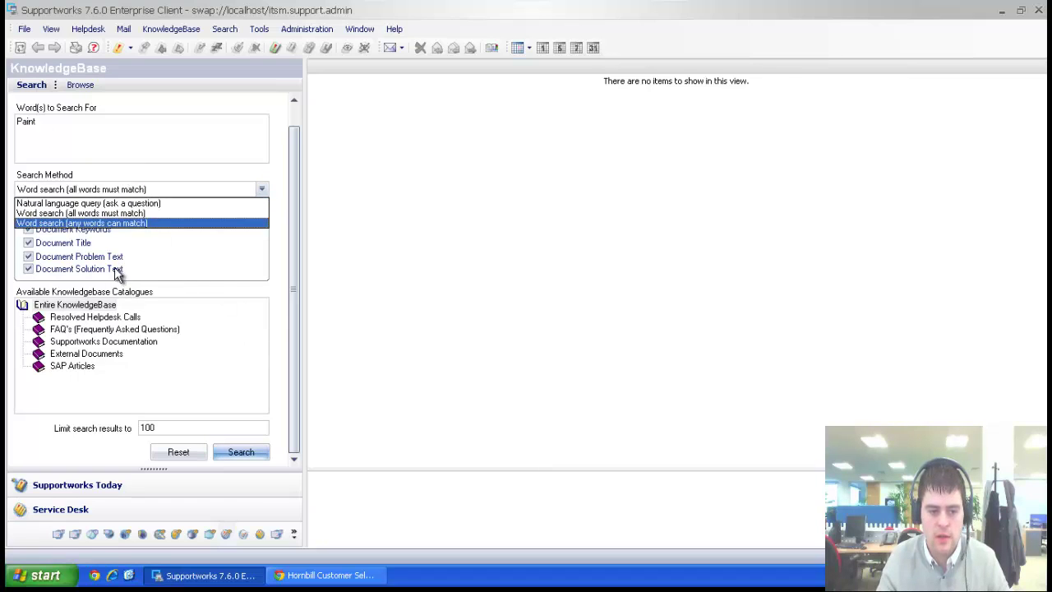
click(283, 298)
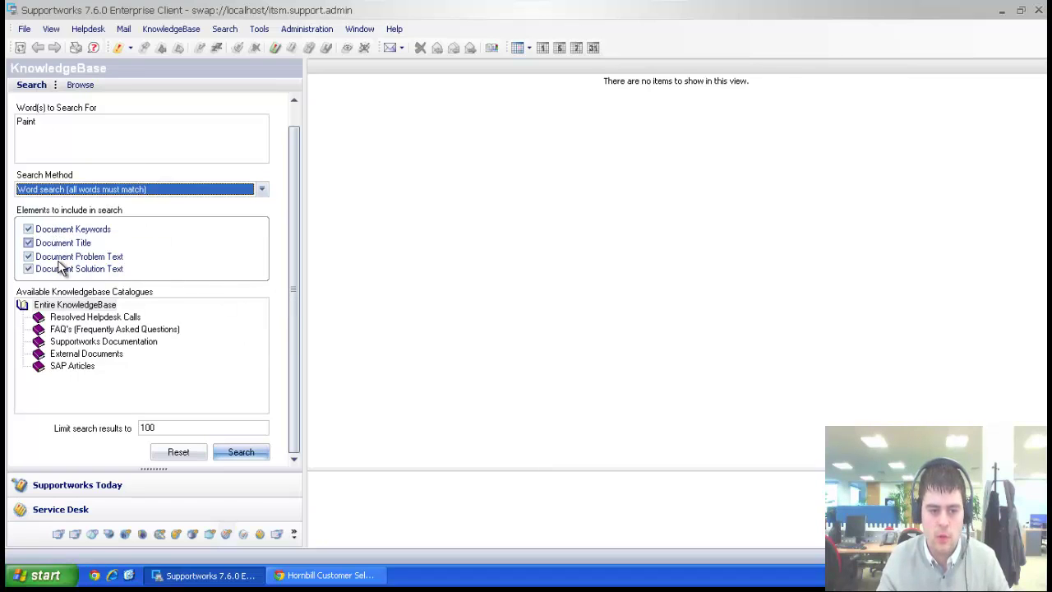
click(65, 307)
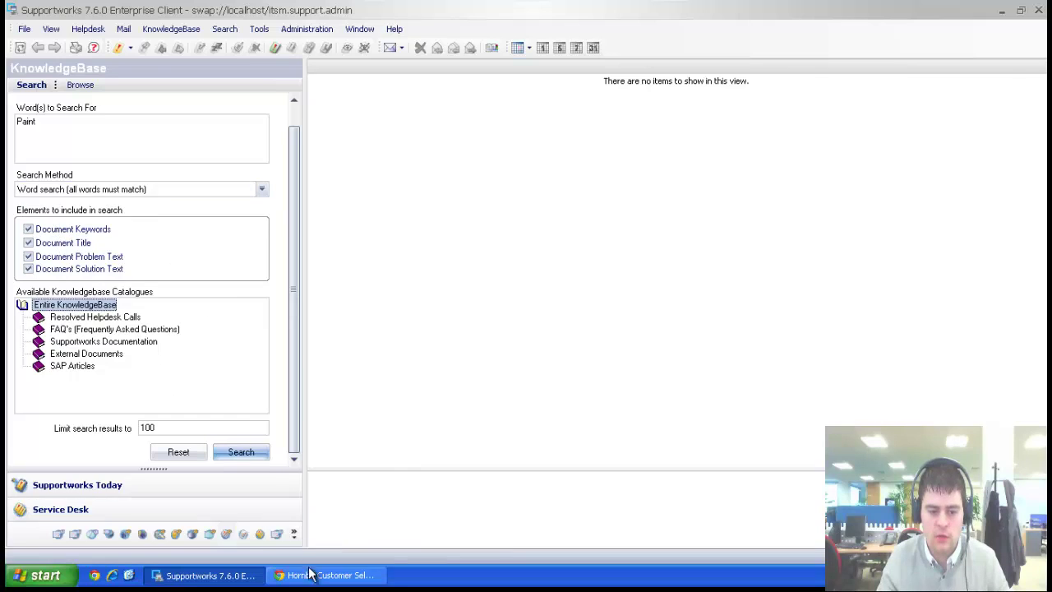
In the portal's Knowledgebase Search form, open the Type of Search options.
click(324, 575)
click(321, 279)
click(323, 219)
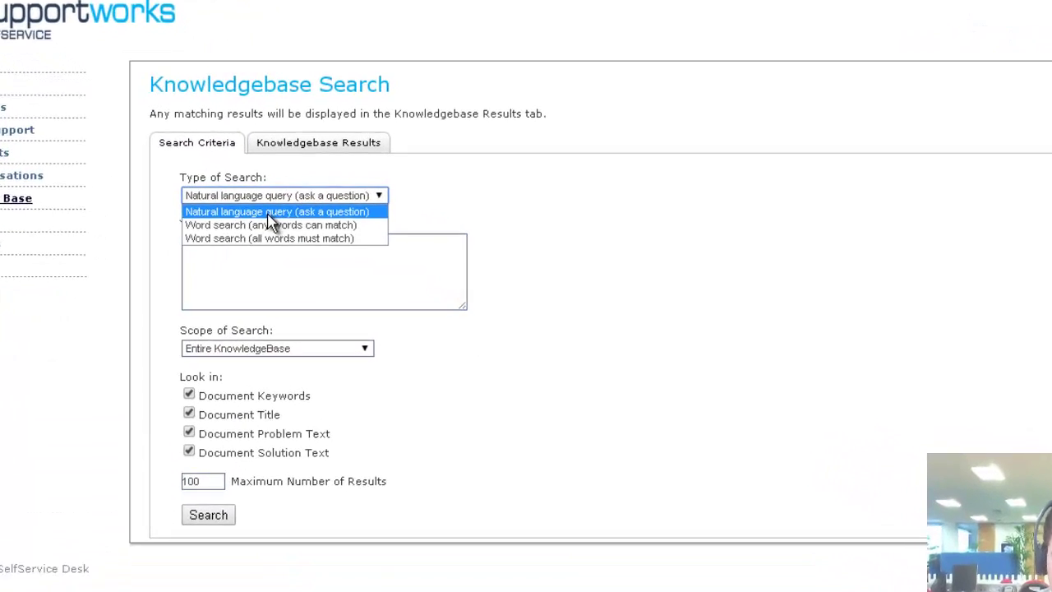
Run a portal Word search (all words must match) for 'paint', returning the 'error 101' article.
click(244, 225)
click(260, 261)
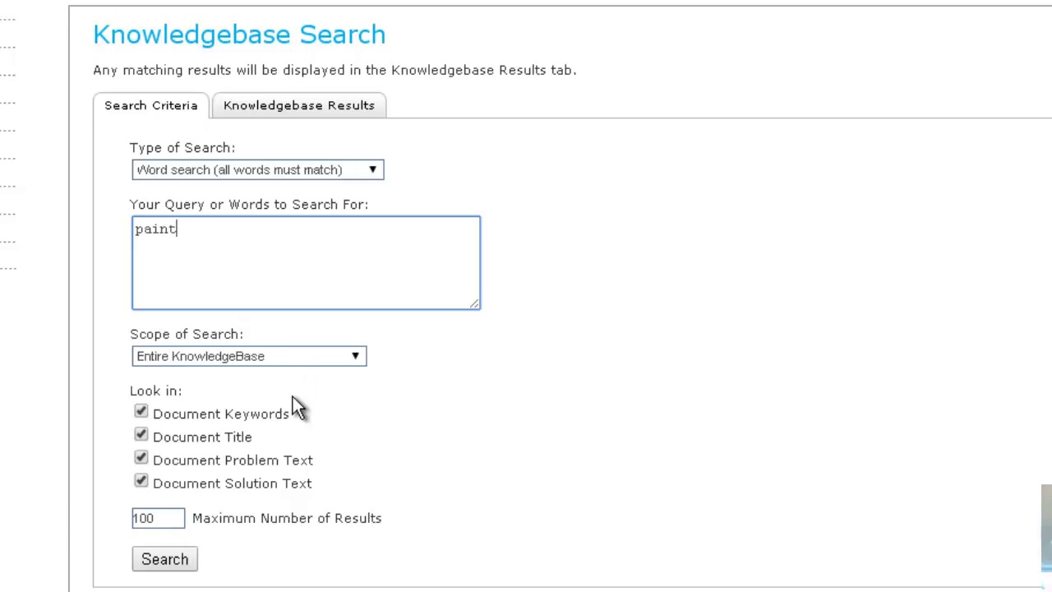
click(165, 559)
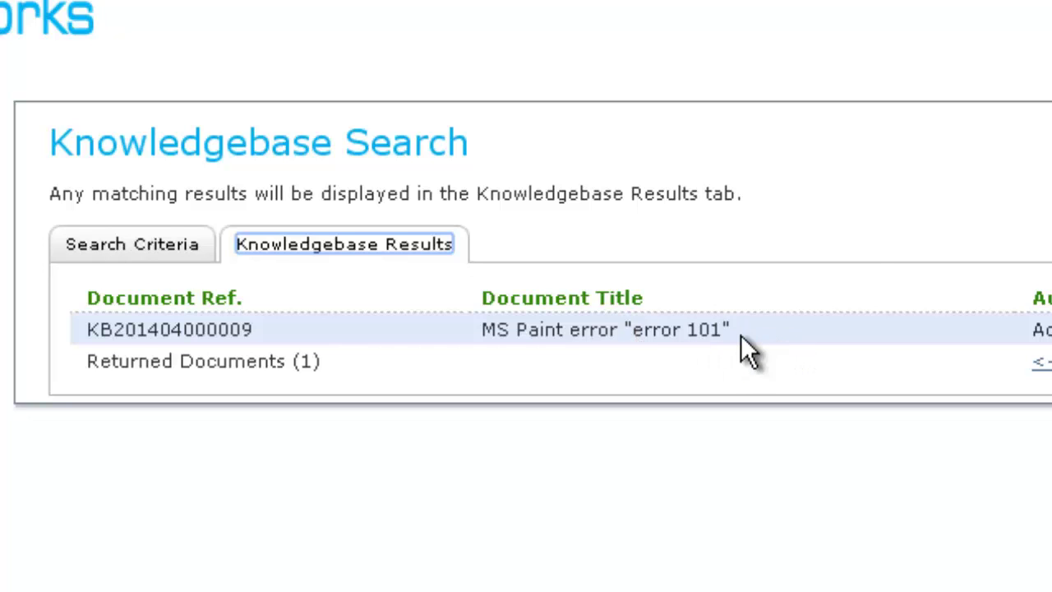
click(132, 244)
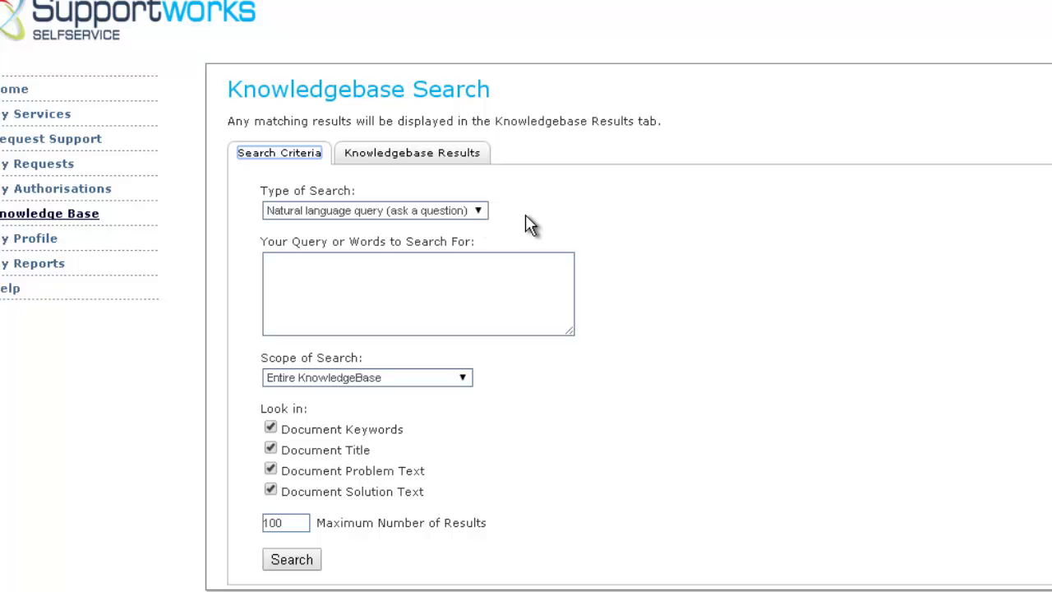
Check the portal's Scope options, SAP Articles then Entire KnowledgeBase, and return to the Enterprise Client.
click(479, 212)
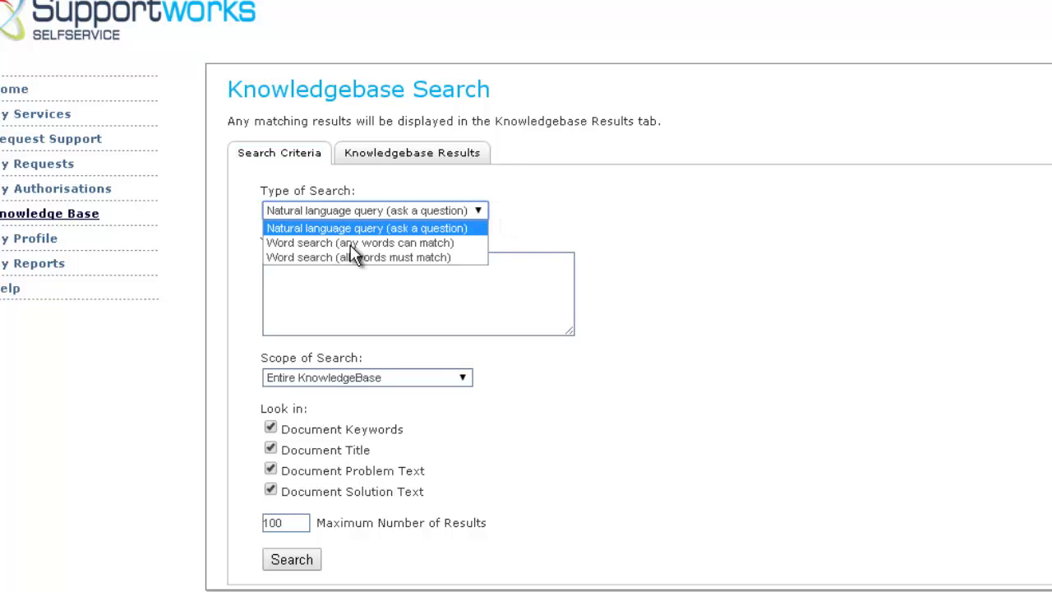
click(307, 258)
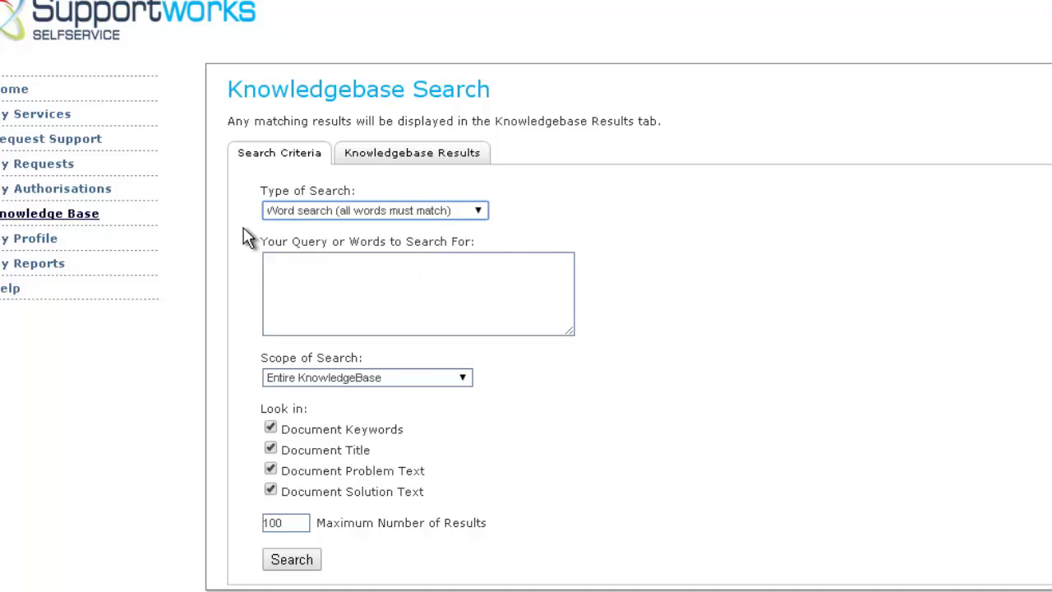
click(461, 377)
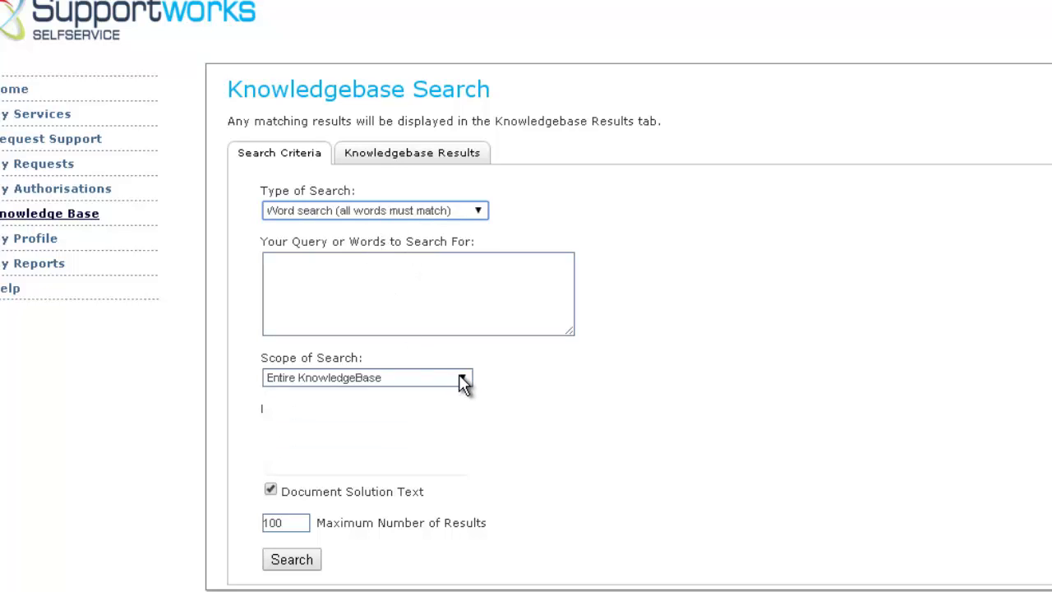
click(352, 493)
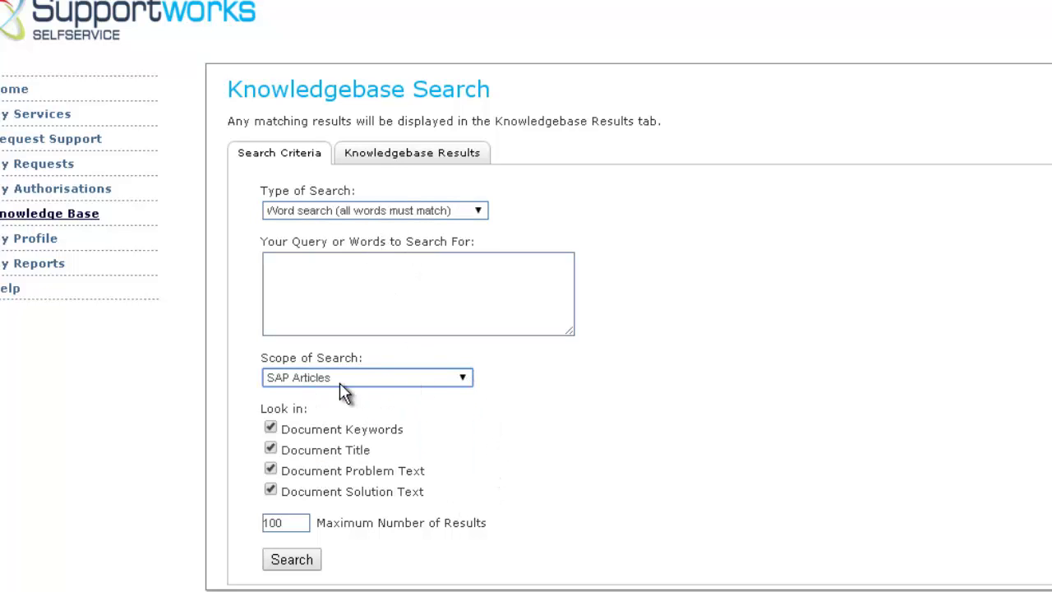
click(464, 380)
click(394, 398)
click(212, 575)
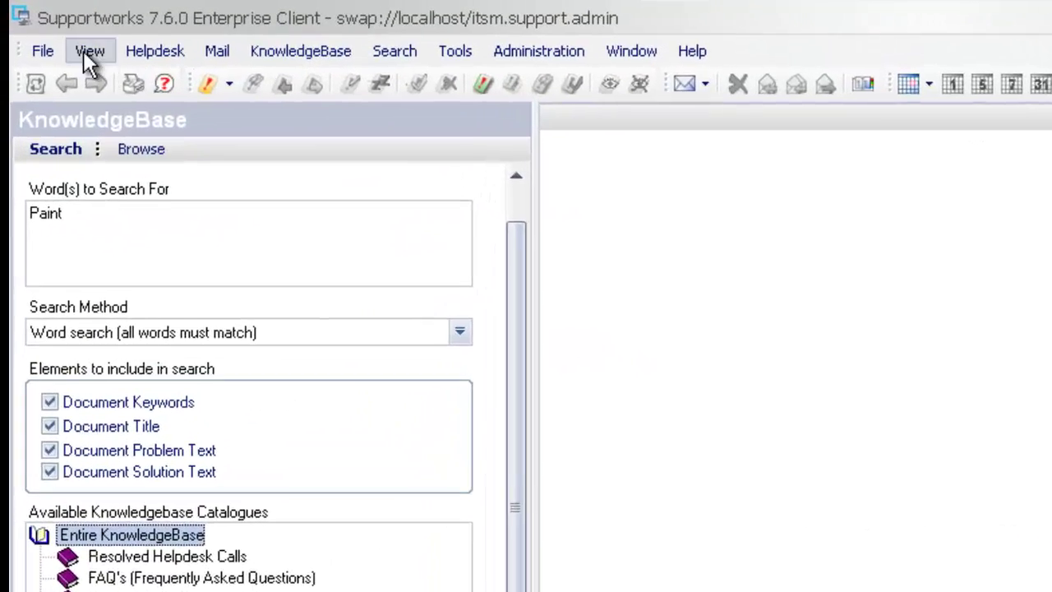
Open File > Manage Settings > General Settings at the System Settings list.
click(26, 28)
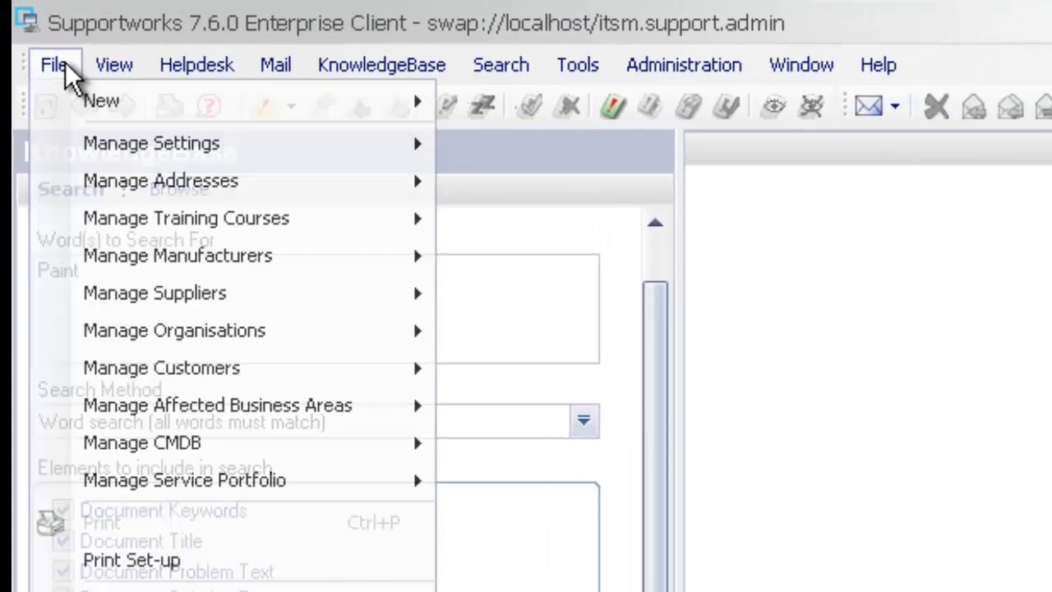
mouse_move(189, 150)
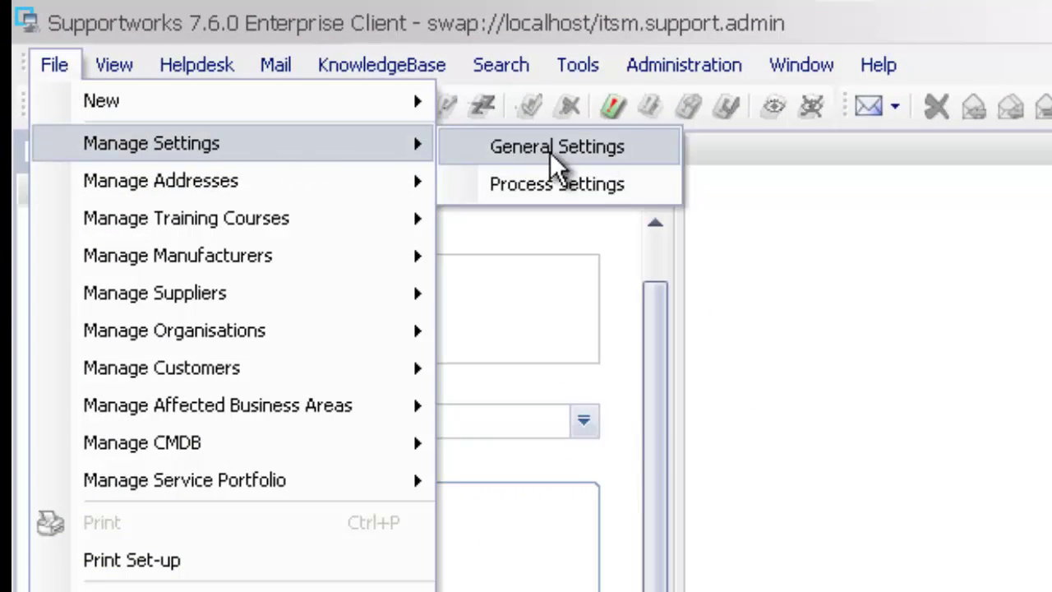
click(630, 150)
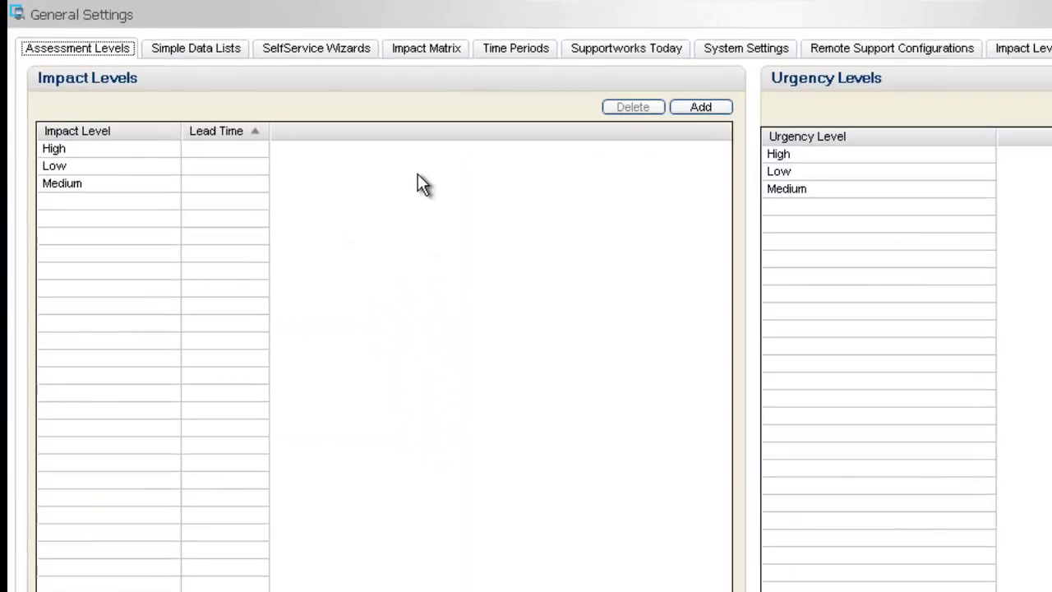
click(744, 49)
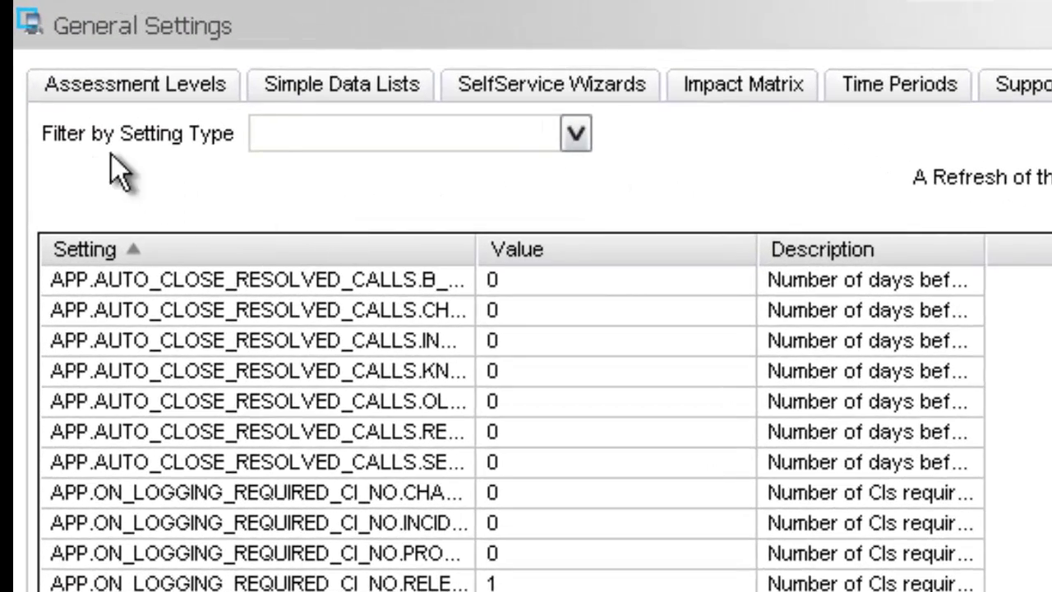
Filter the system settings to KNOWLEDGE, widen the Setting column, and review the search settings.
click(572, 134)
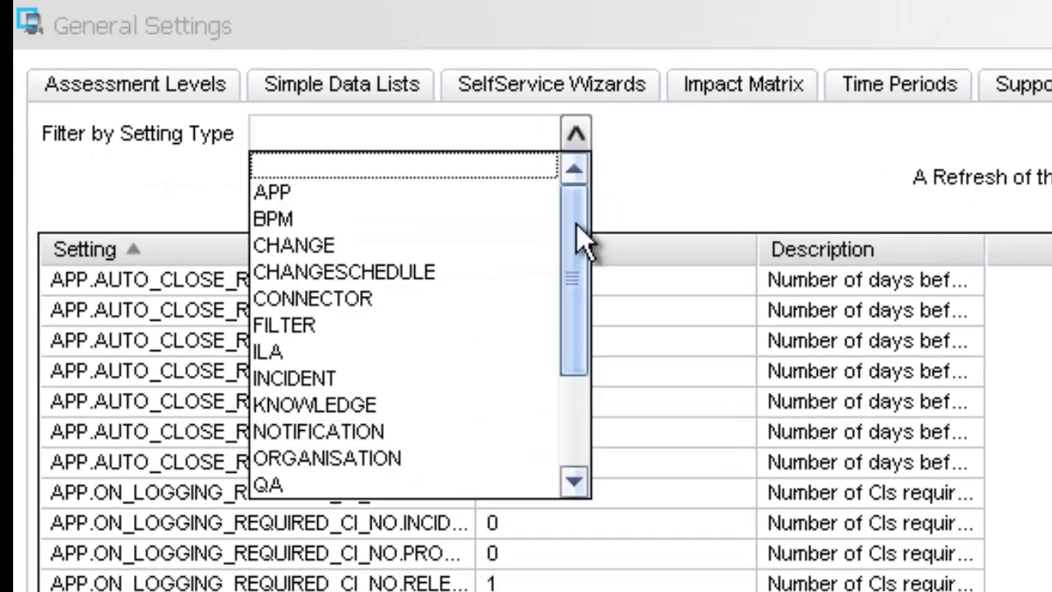
drag(575, 230, 579, 300)
click(370, 300)
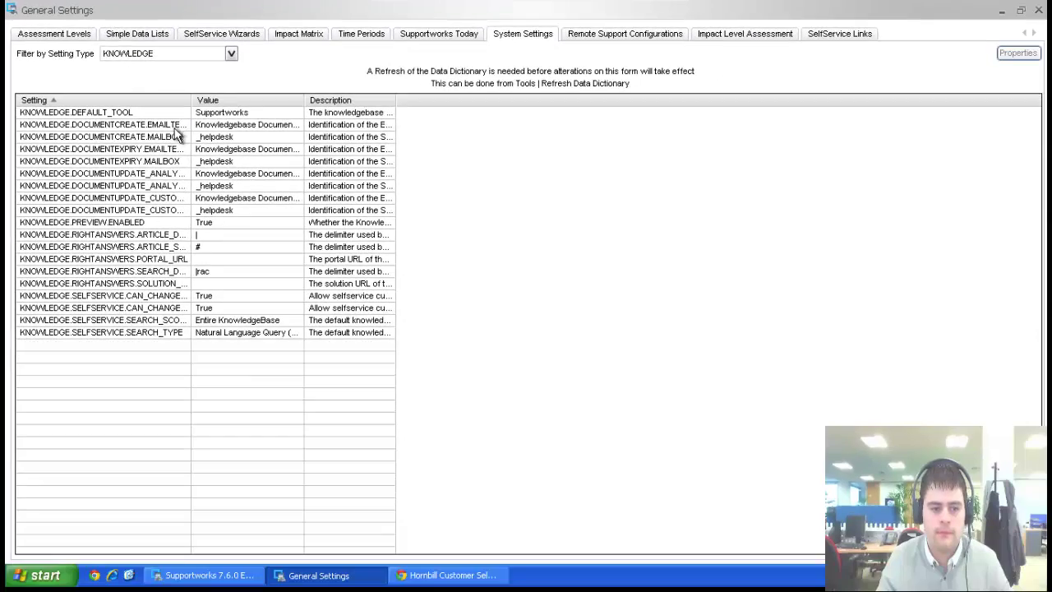
drag(187, 102, 446, 102)
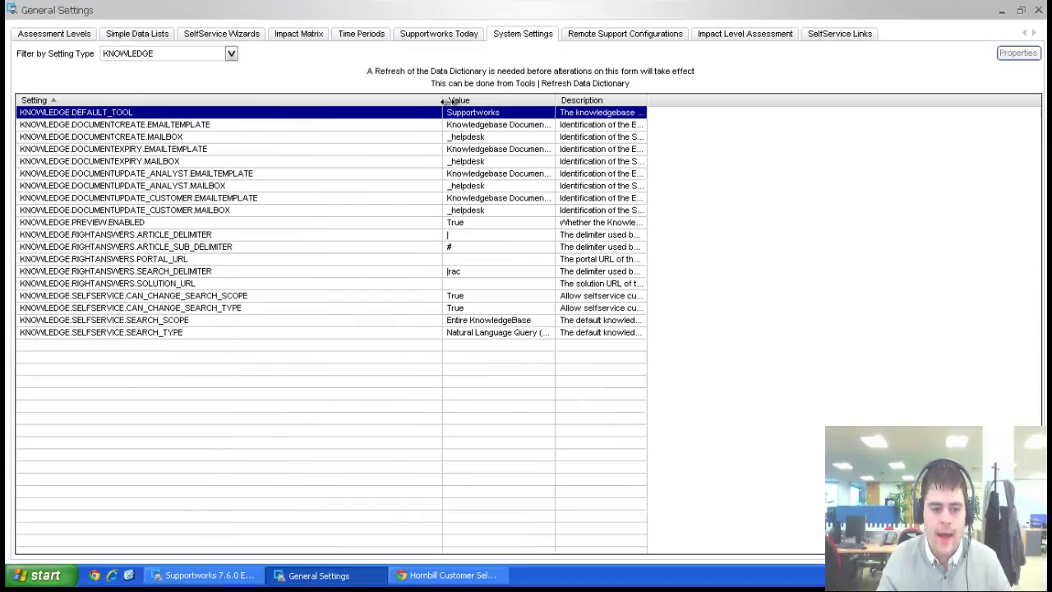
click(127, 296)
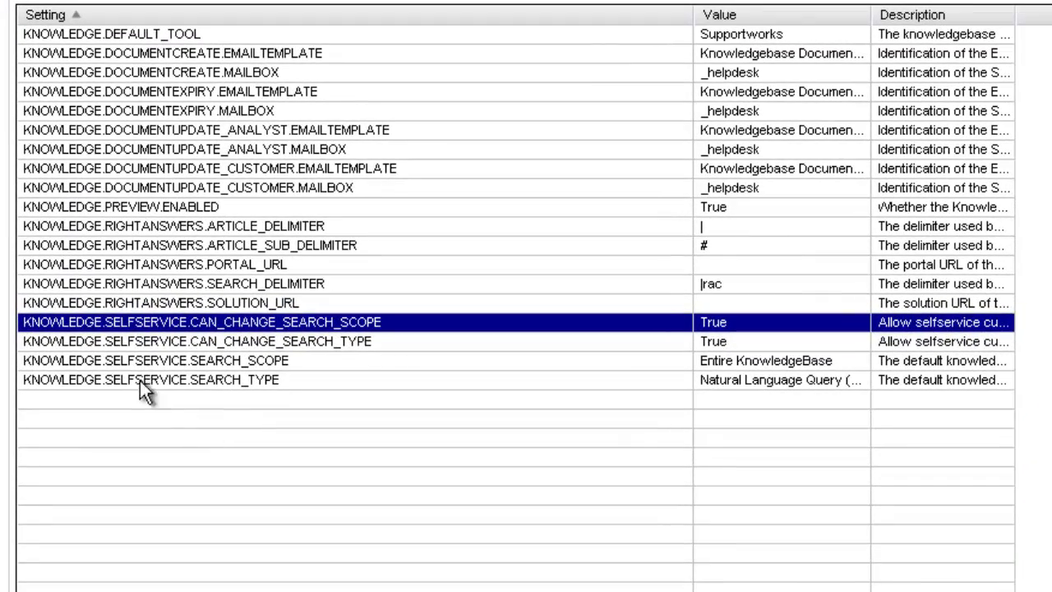
click(89, 310)
click(140, 361)
Set KNOWLEDGE.SELFSERVICE.CAN_CHANGE_SEARCH_SCOPE to False and save it.
click(143, 341)
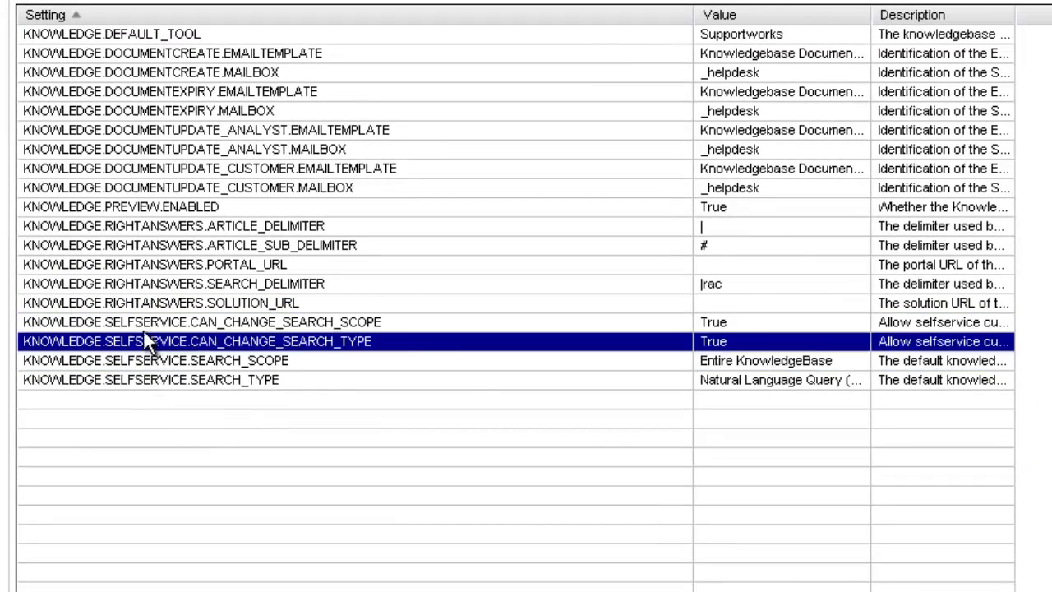
click(143, 323)
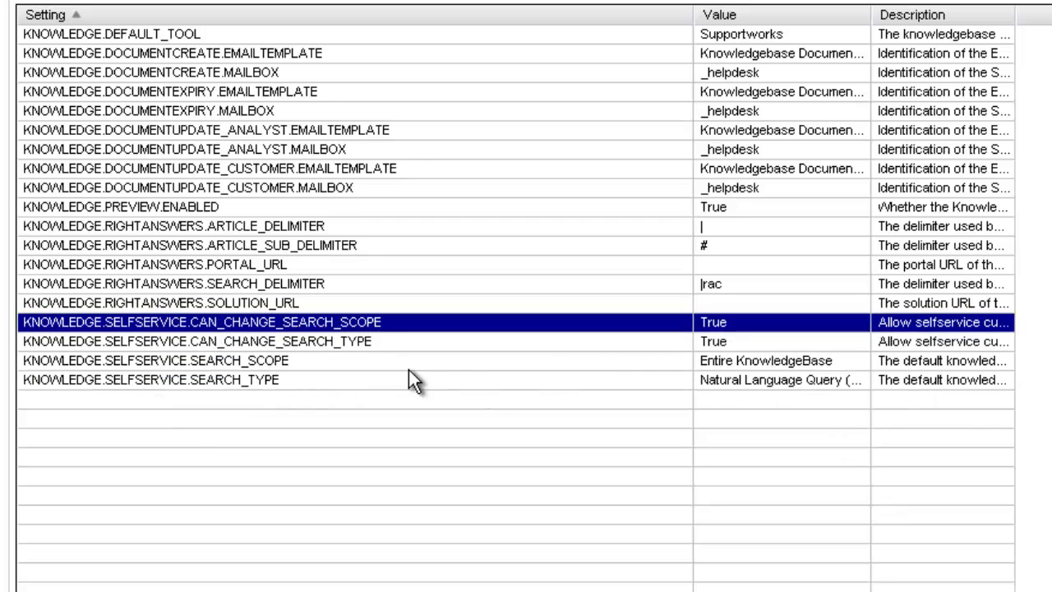
double_click(758, 321)
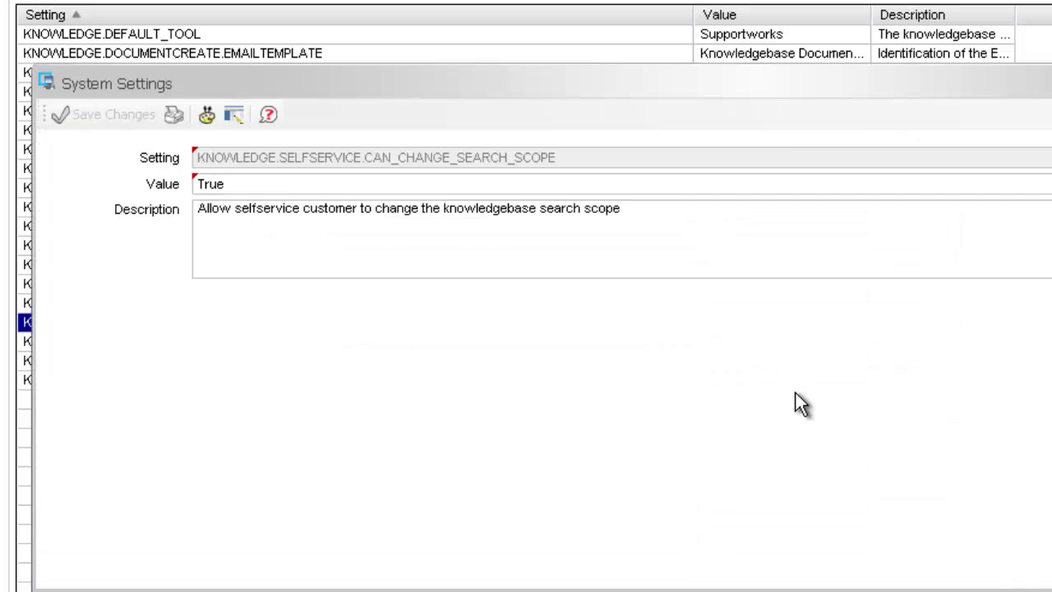
click(394, 184)
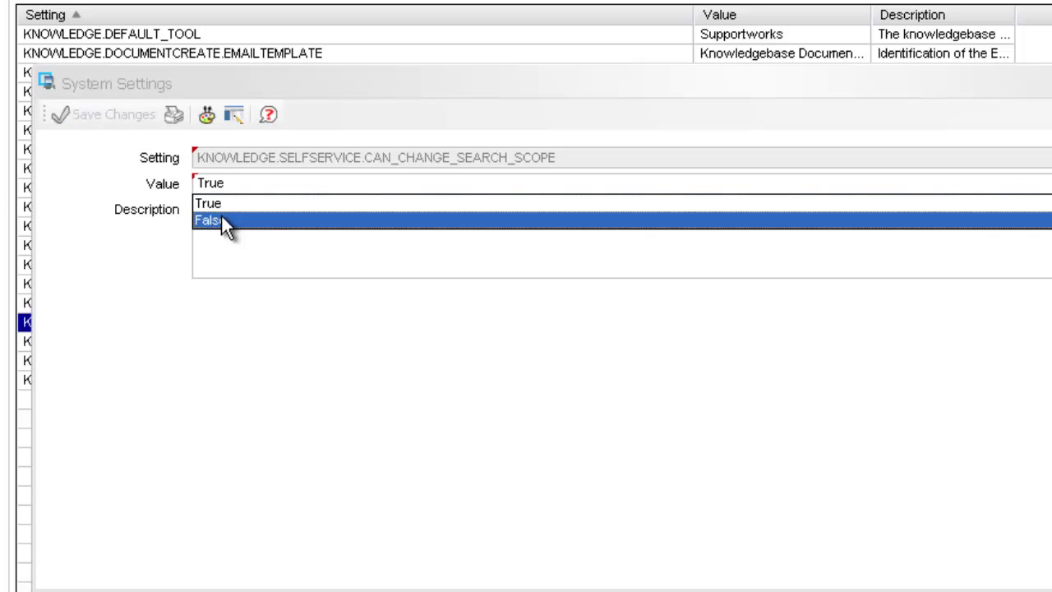
click(223, 218)
click(111, 126)
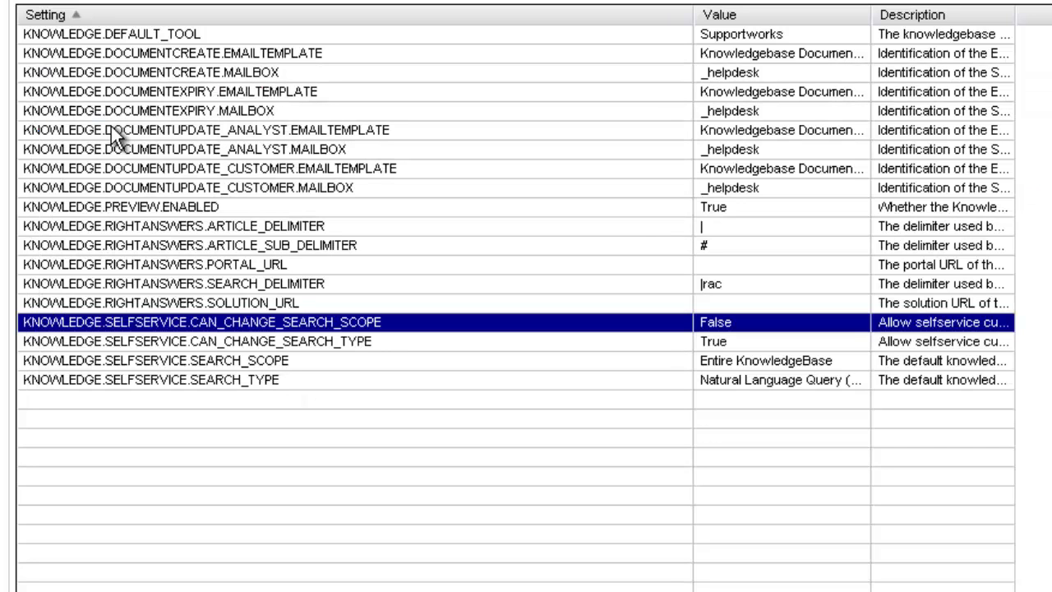
Set KNOWLEDGE.SELFSERVICE.CAN_CHANGE_SEARCH_TYPE to False and save it.
click(742, 344)
double_click(742, 344)
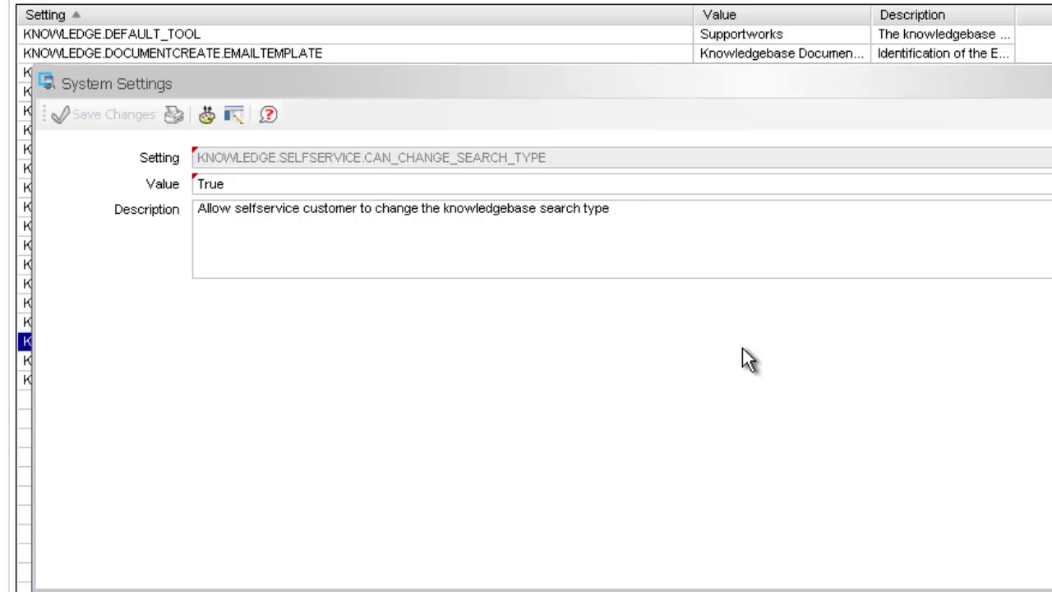
drag(505, 99, 517, 120)
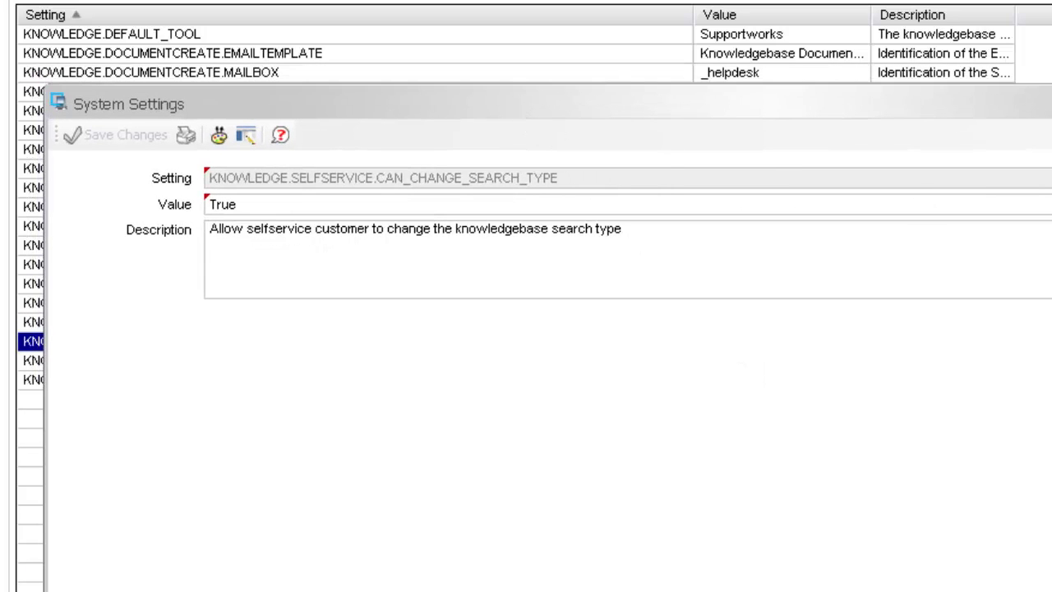
click(247, 204)
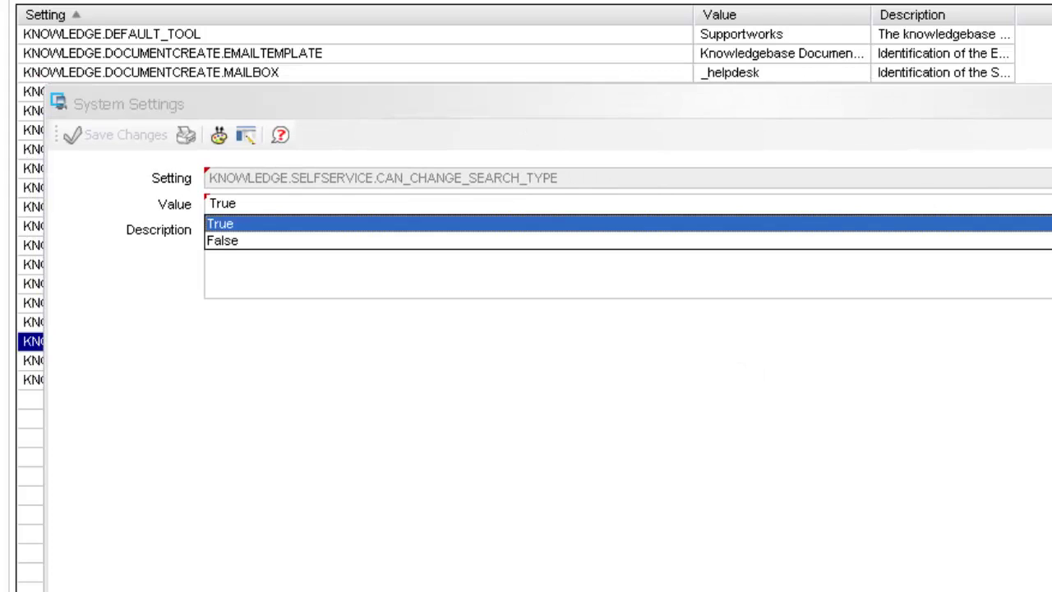
click(228, 240)
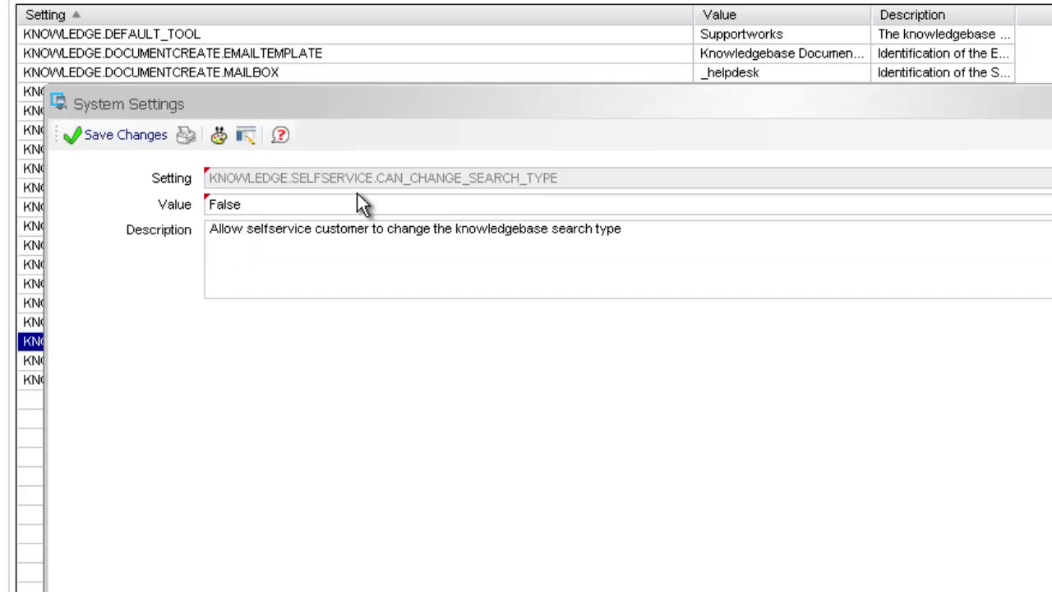
click(111, 136)
click(279, 364)
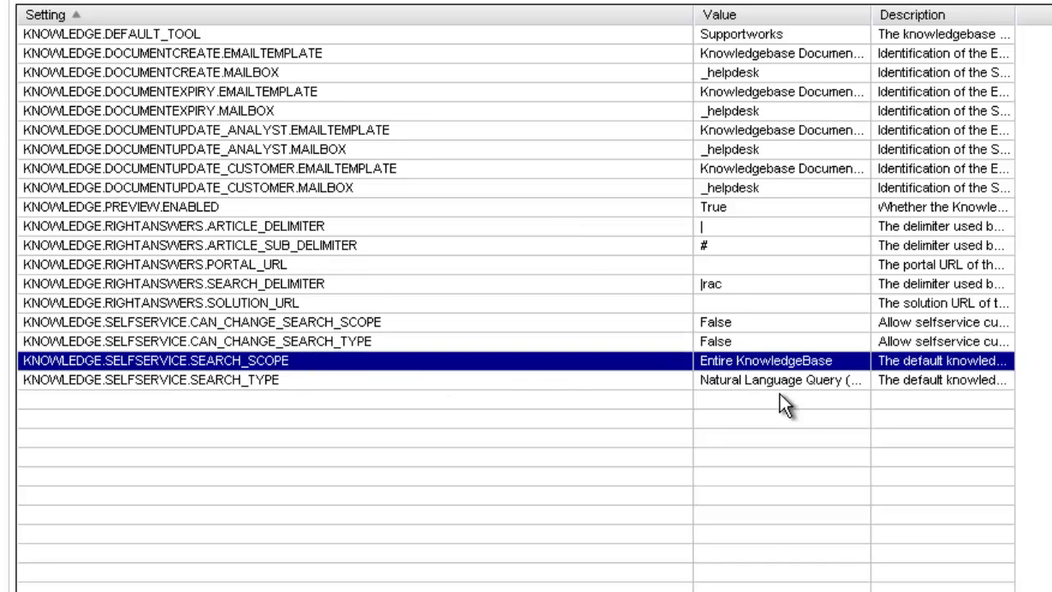
click(741, 383)
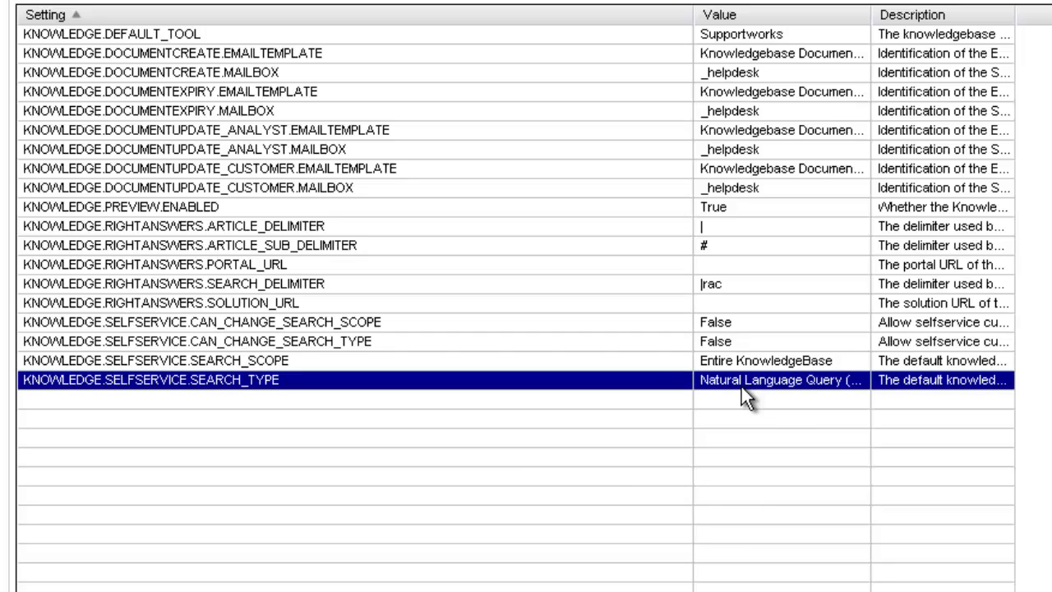
Leave SEARCH_SCOPE unchanged, save SEARCH_TYPE as Word Search (all words must match), then switch to the portal.
double_click(734, 363)
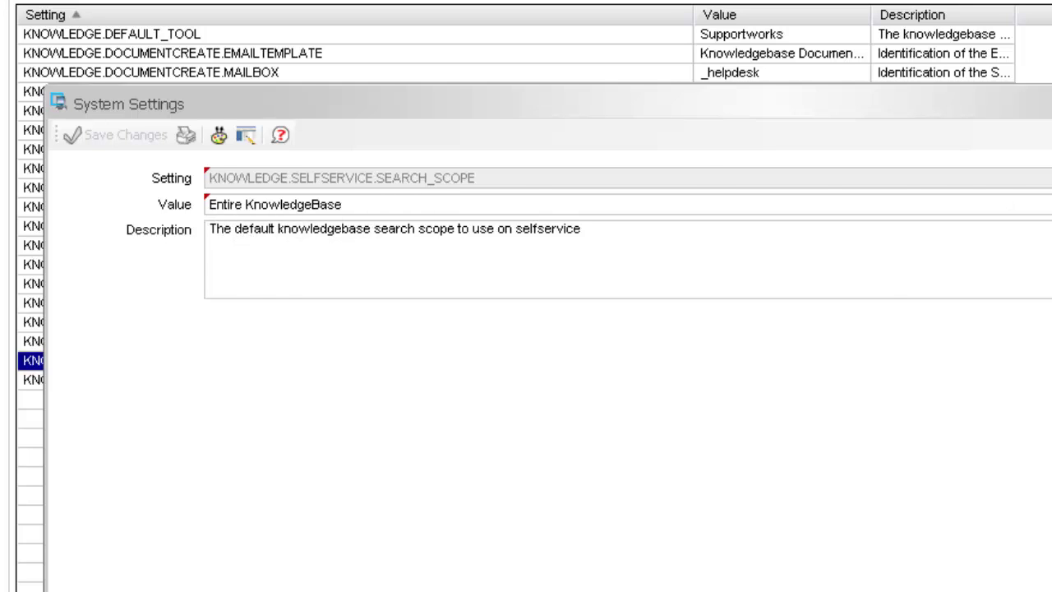
key(Escape)
double_click(742, 380)
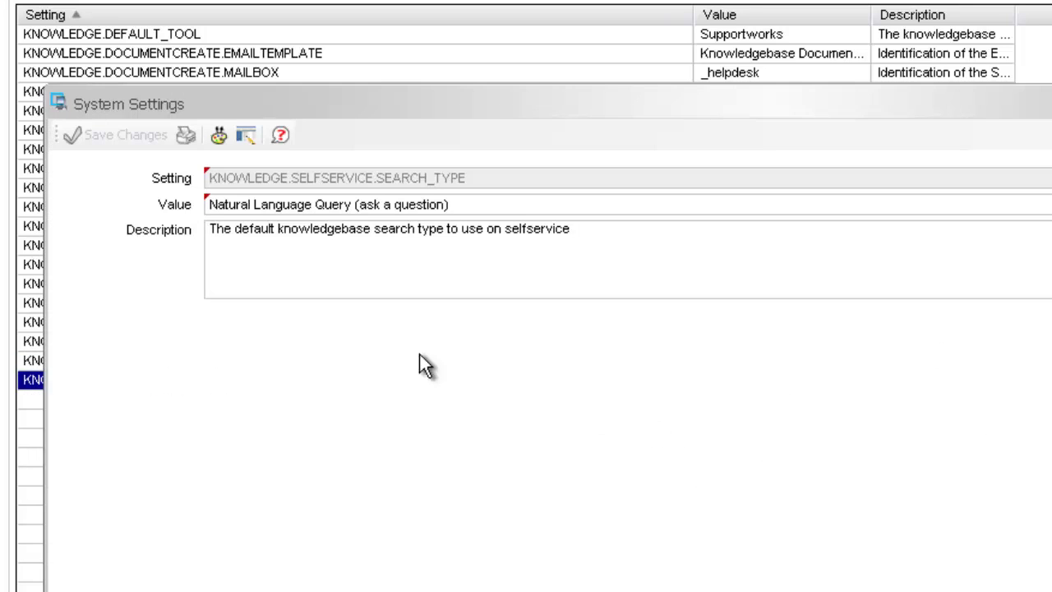
click(502, 204)
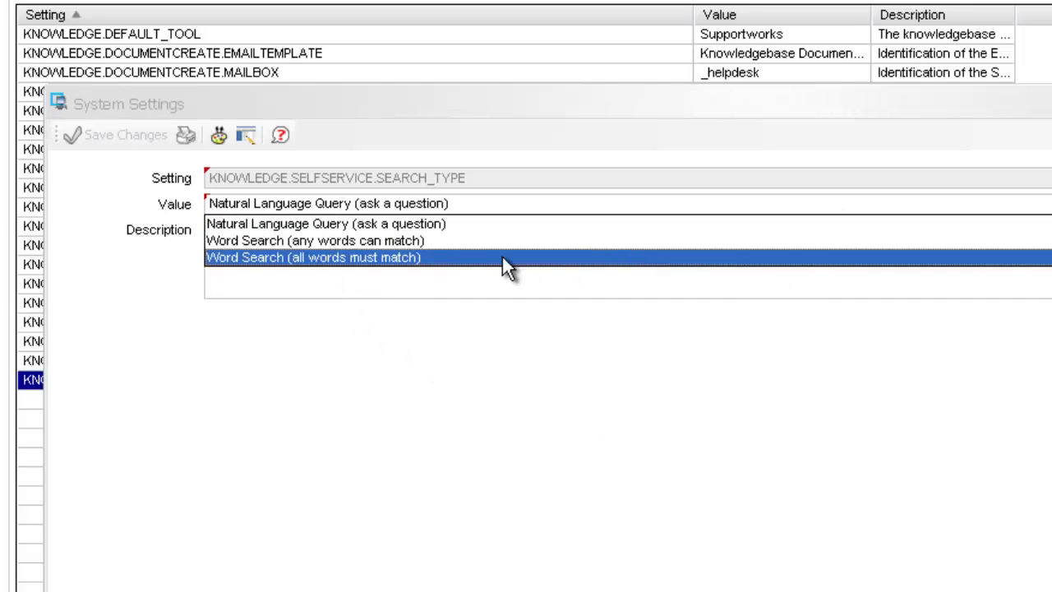
click(283, 258)
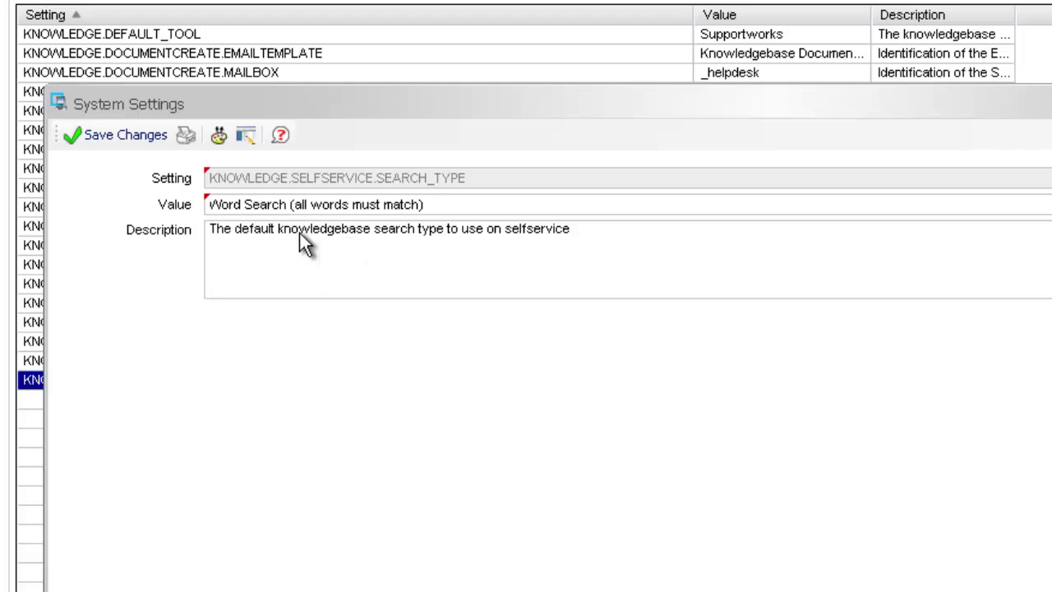
click(125, 140)
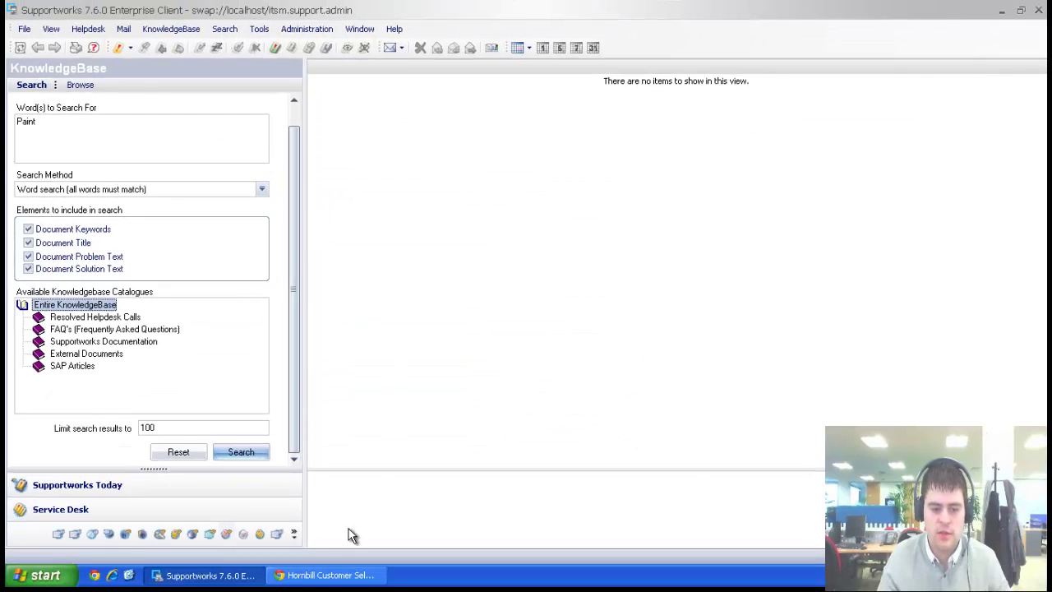
click(325, 575)
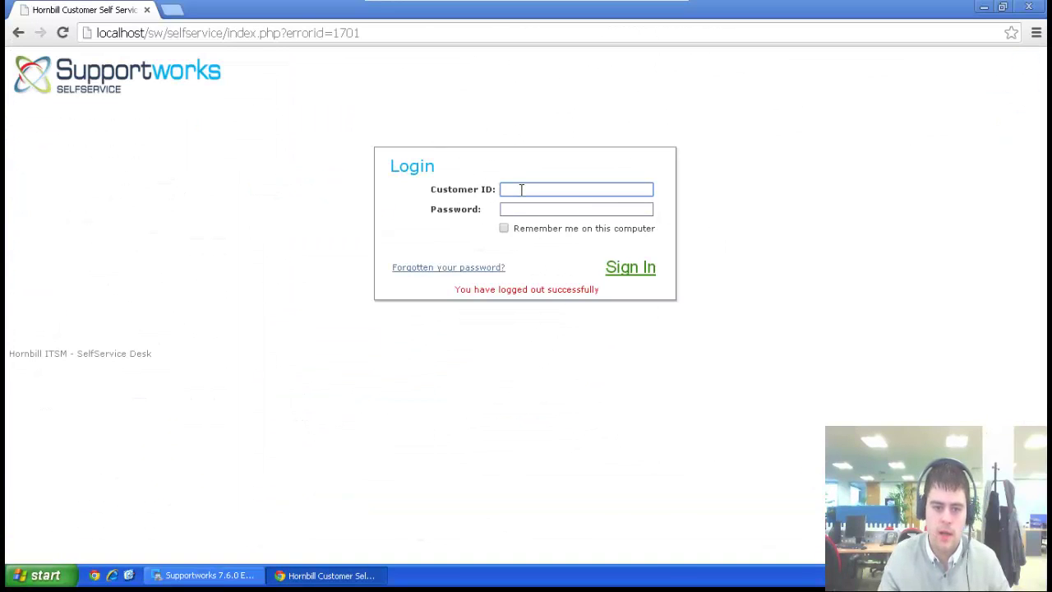
Log back in to the portal and run a Knowledge Base search for 'paint', which returns one document.
text(test)
key(Return)
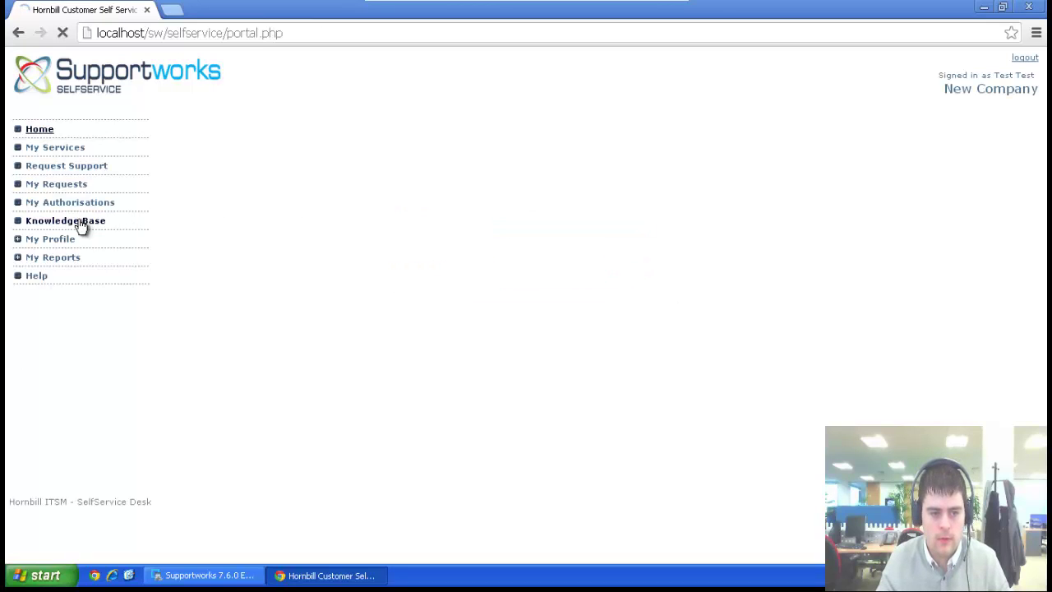
click(81, 222)
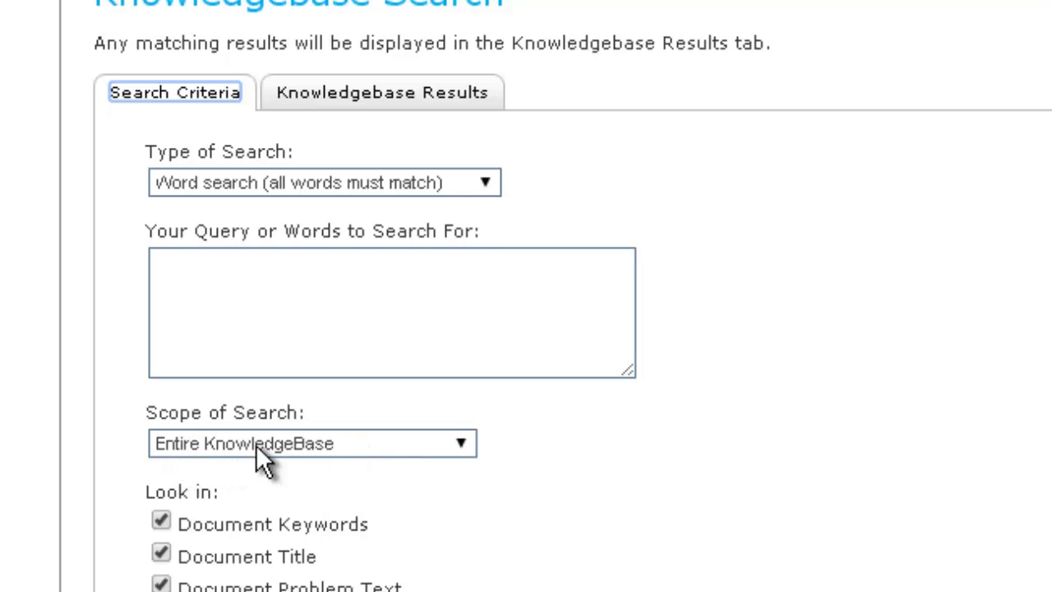
click(337, 282)
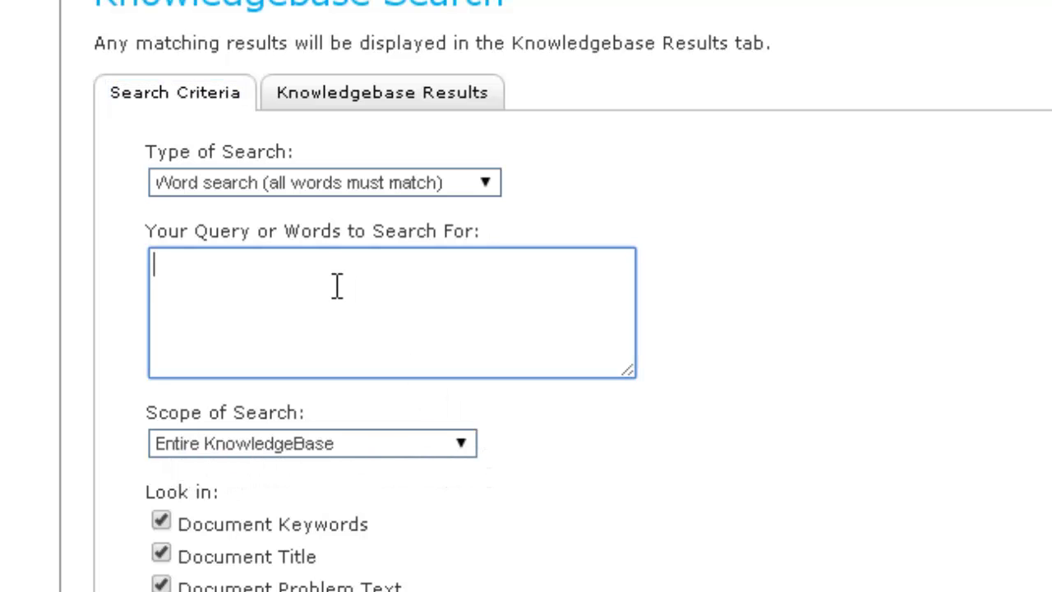
text(paint)
click(559, 588)
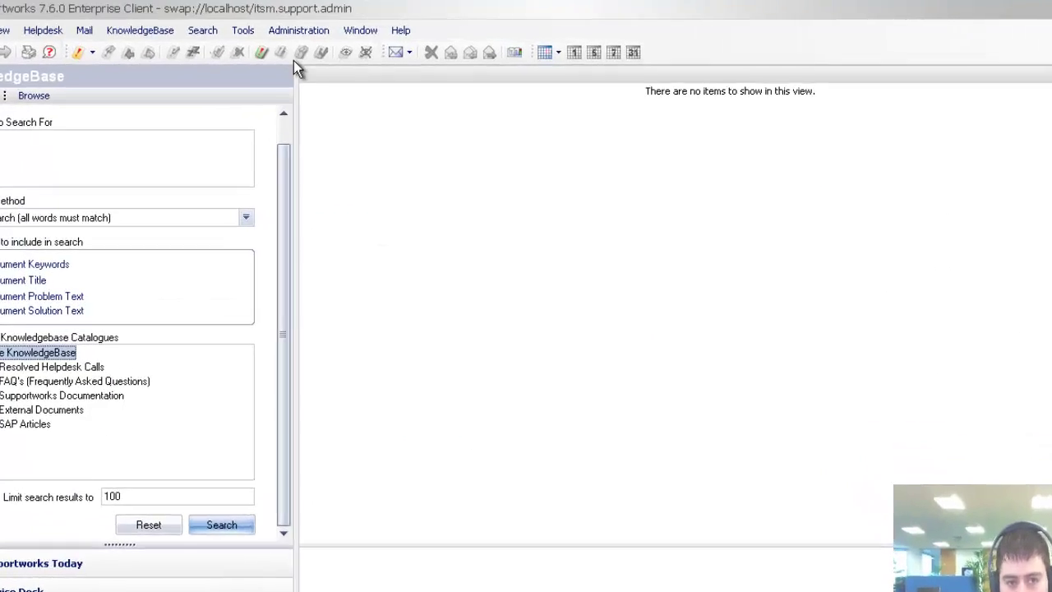
Save the selfservice web access service with Enable KnowledgeBase on and Force KB Search off.
click(293, 33)
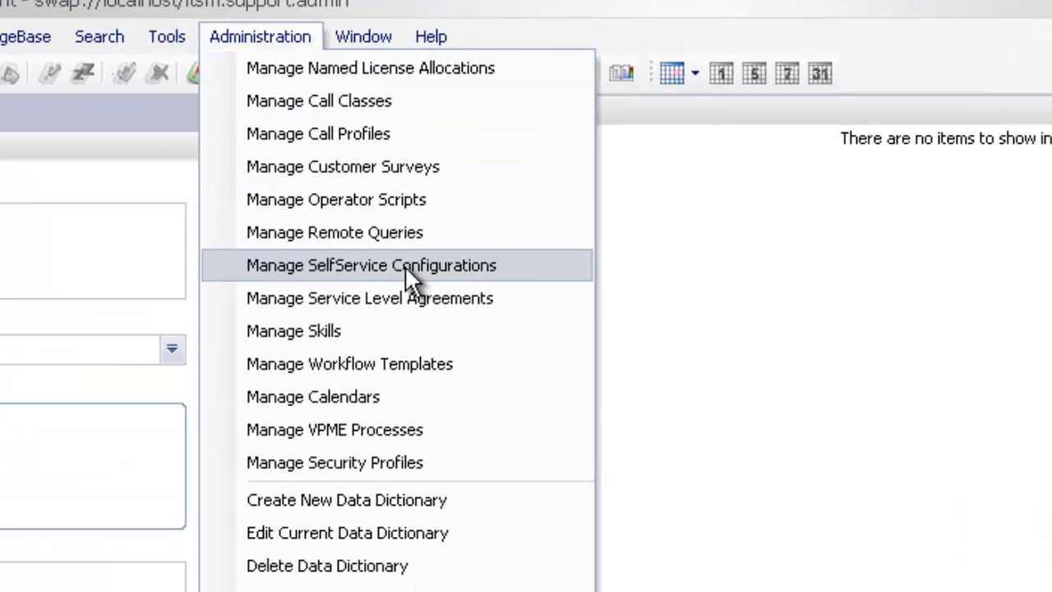
click(510, 265)
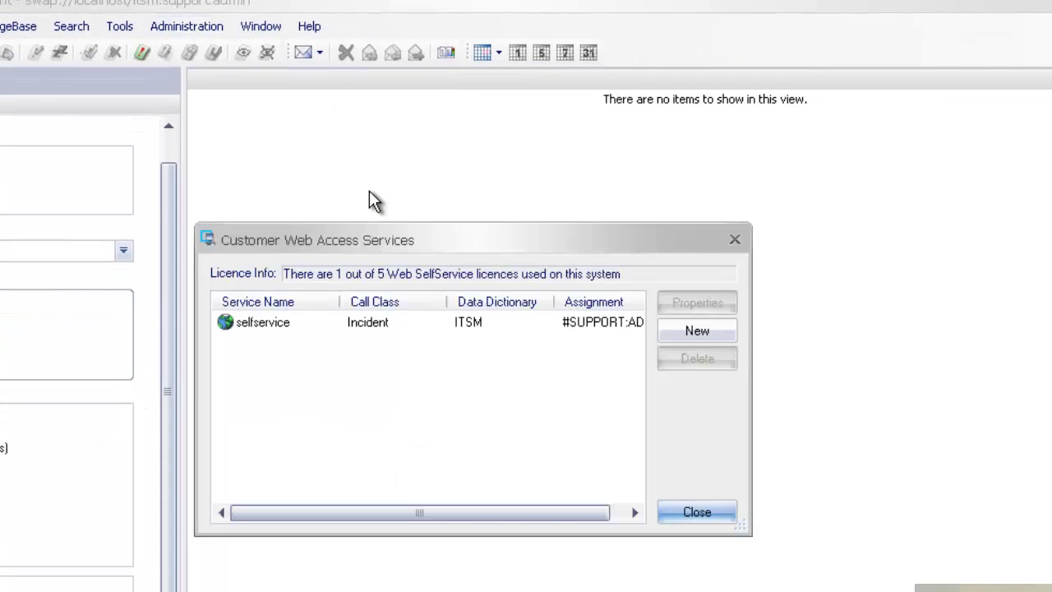
double_click(287, 327)
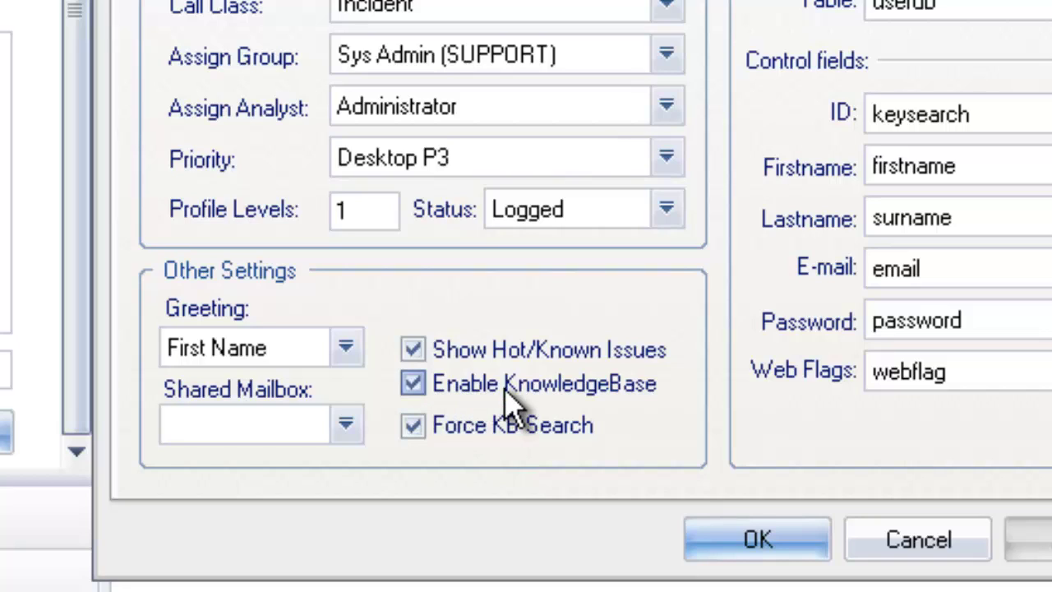
click(414, 385)
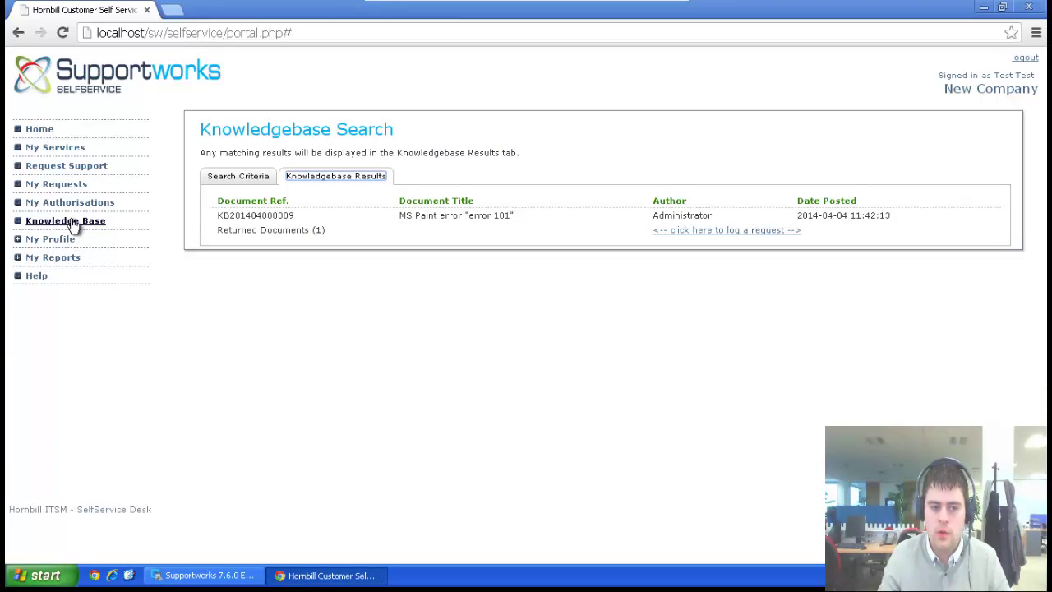
click(205, 574)
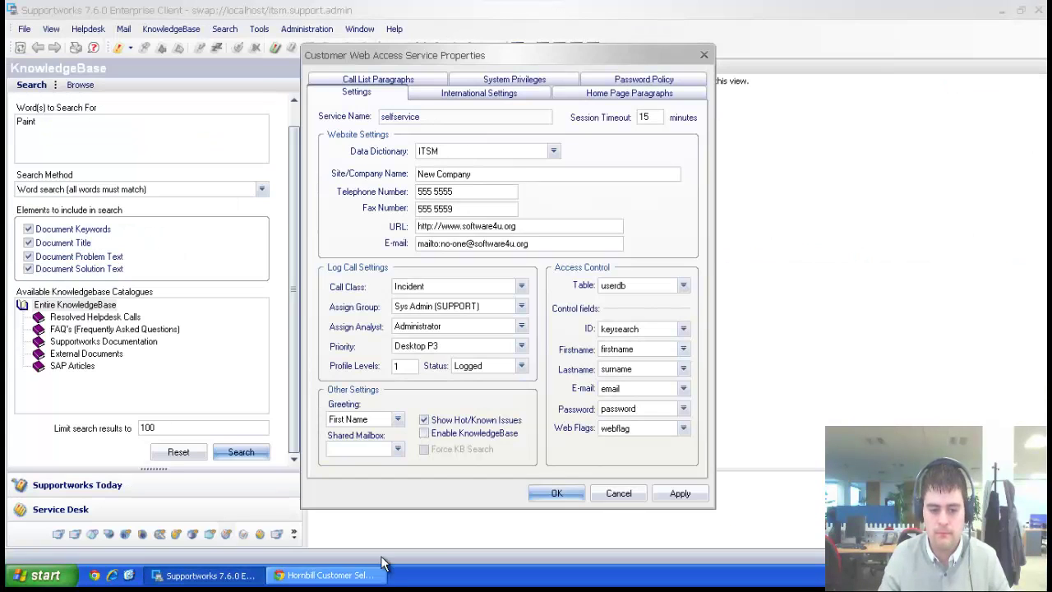
click(424, 434)
click(679, 493)
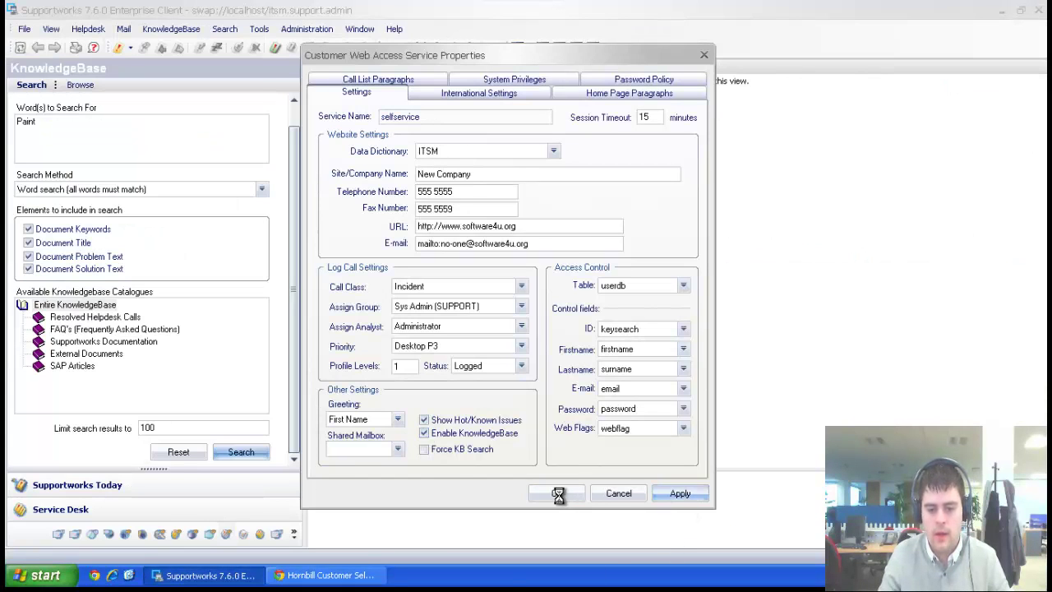
click(557, 493)
click(672, 378)
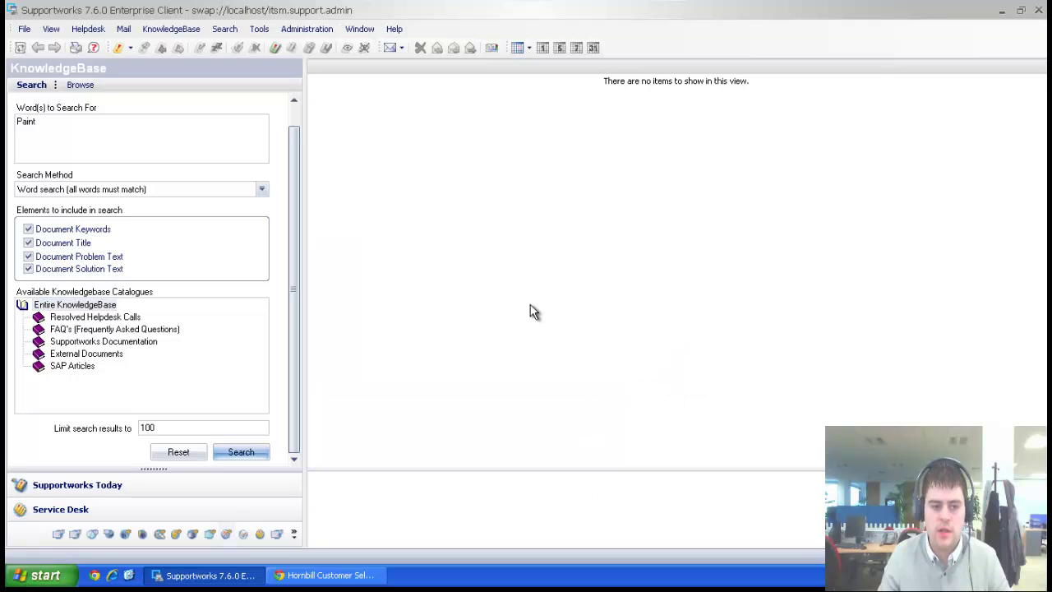
Search Manage CMDB Configuration Items and open the ATOMKINGS-XP Hardware->Desktop record.
click(81, 85)
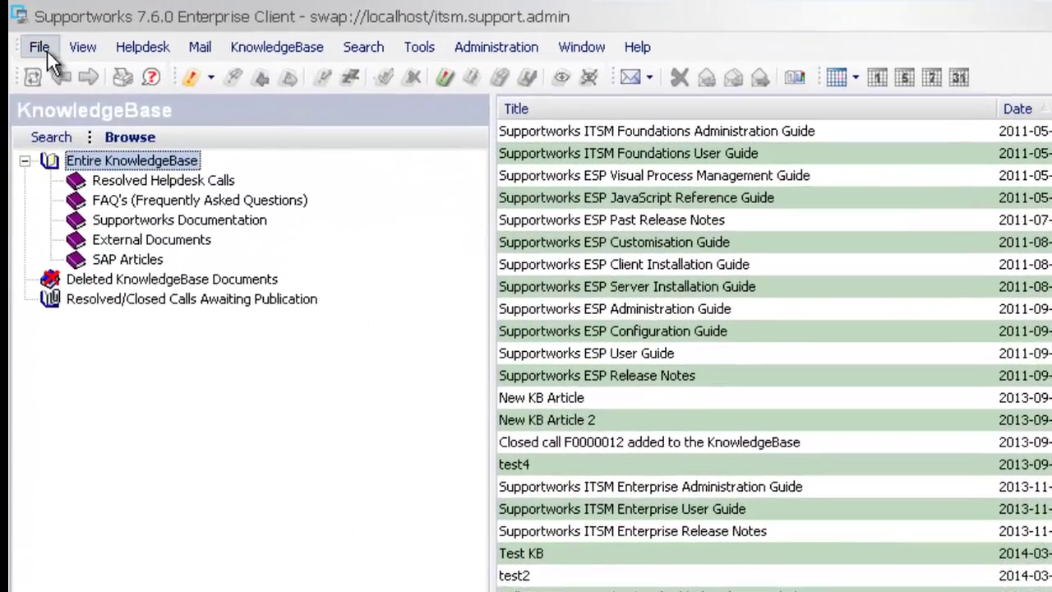
click(46, 49)
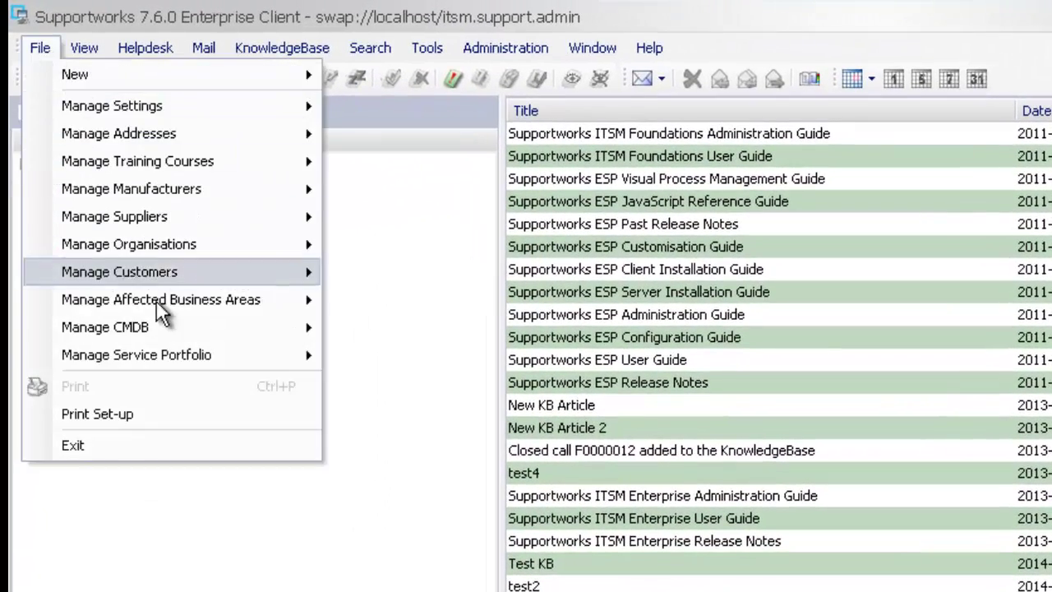
mouse_move(157, 329)
click(396, 320)
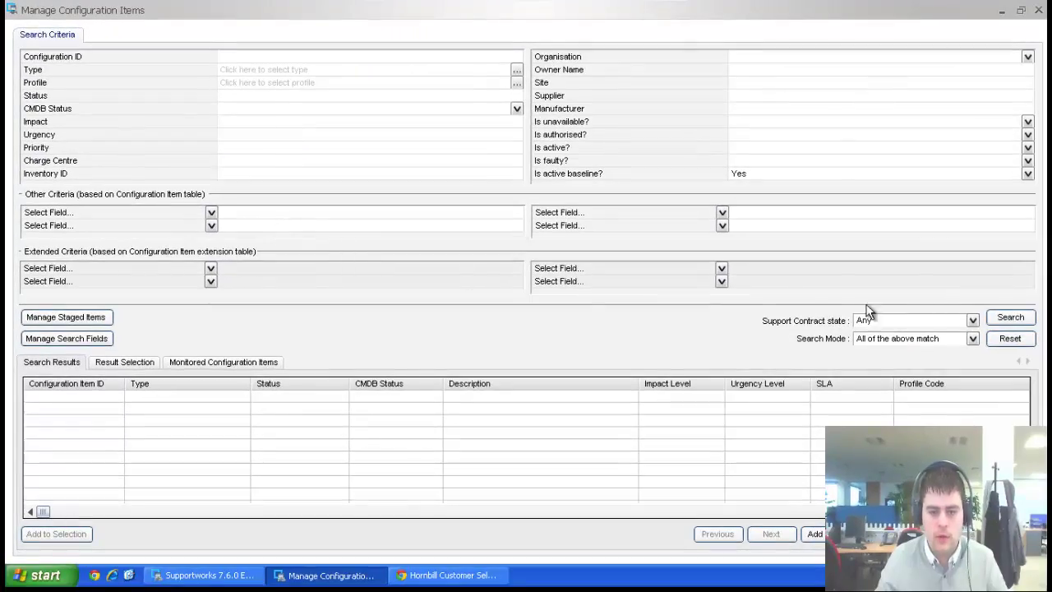
click(1009, 317)
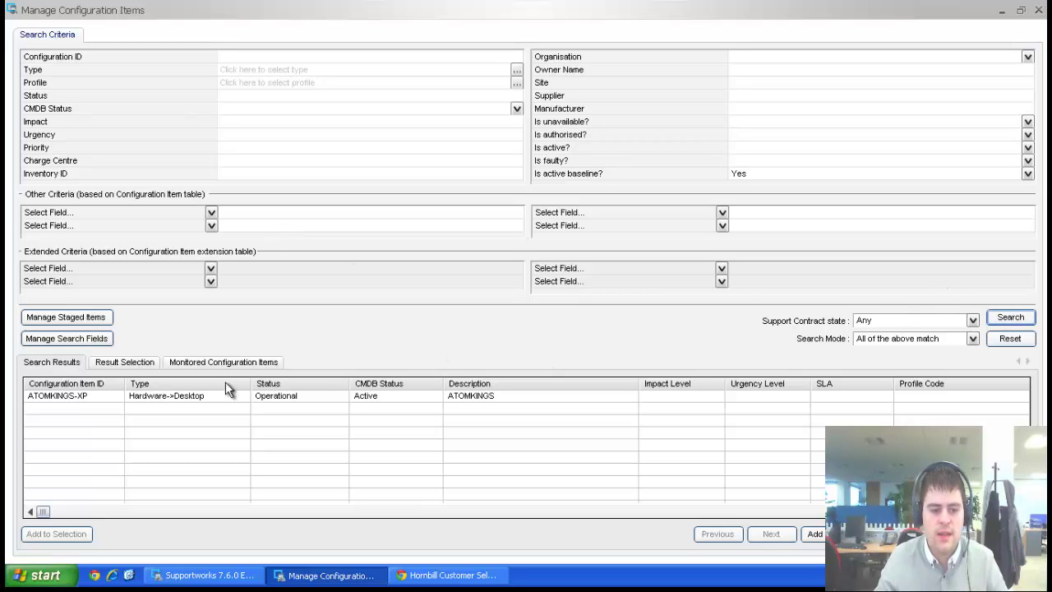
double_click(182, 395)
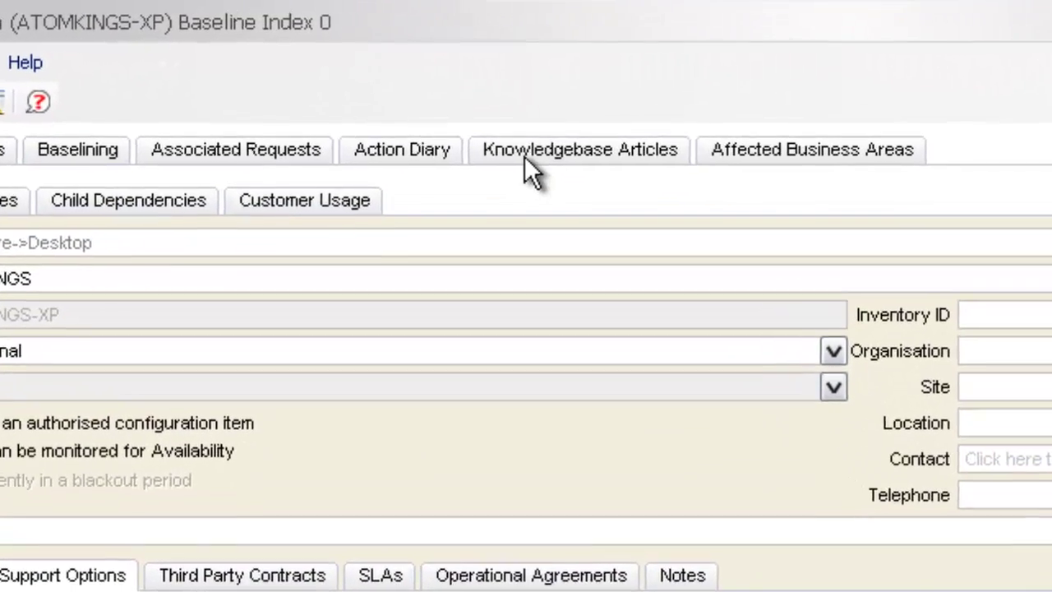
Show the item's Knowledgebase Articles with Test KB linked, narrowing Document Reference and widening Title.
click(489, 125)
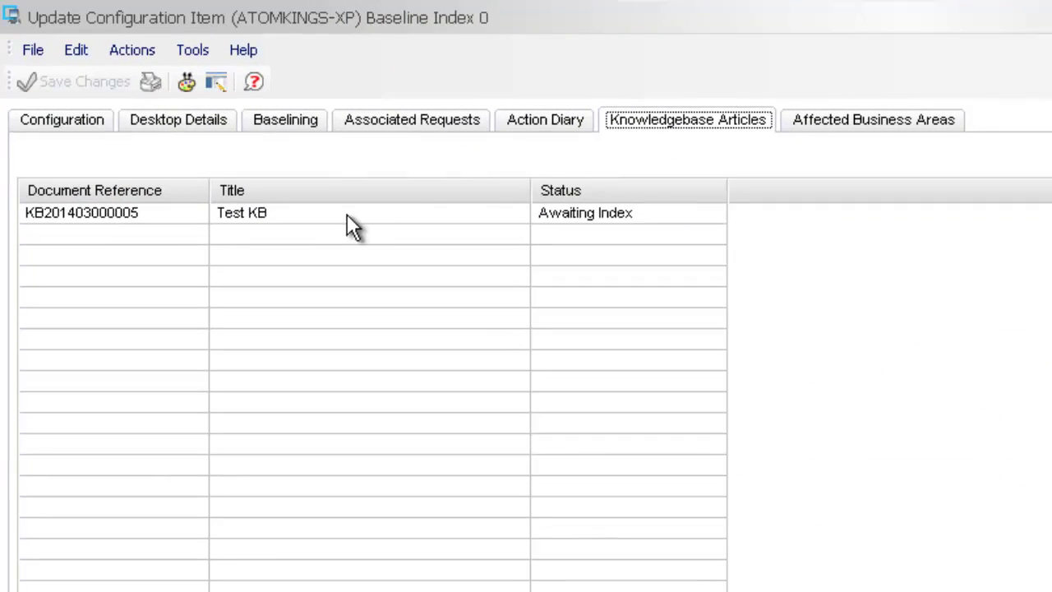
click(328, 218)
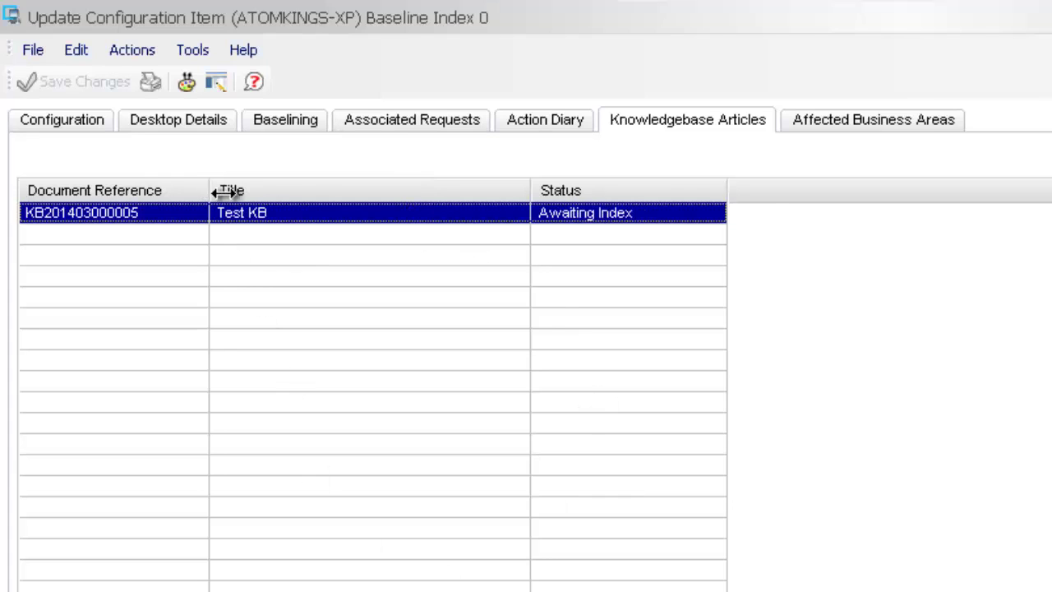
drag(210, 195, 195, 195)
drag(517, 190, 606, 190)
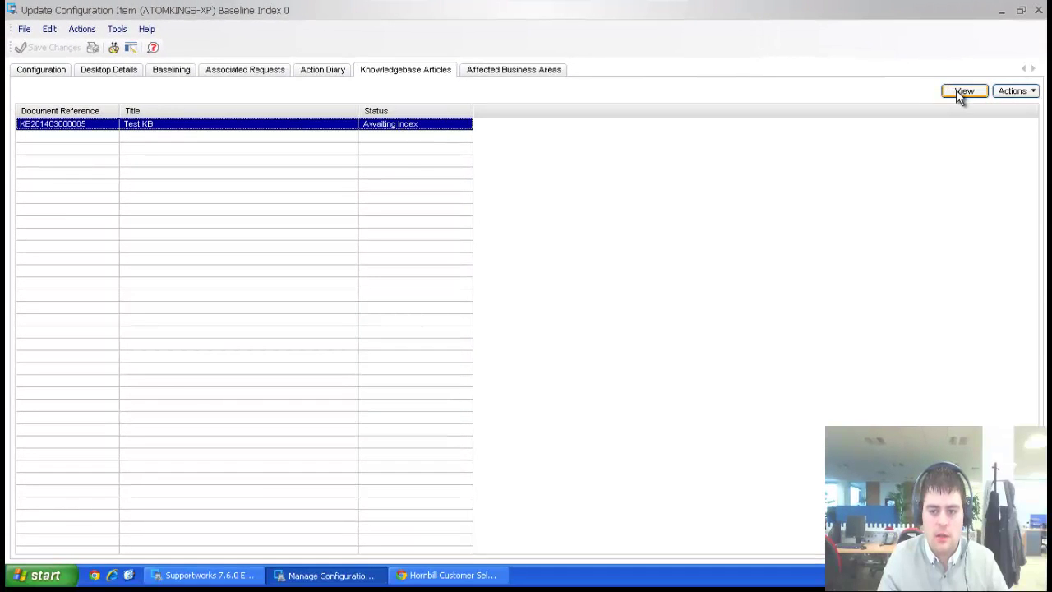
Preview published articles in Search & associate without linking, then close the item and manager.
click(1007, 92)
click(982, 108)
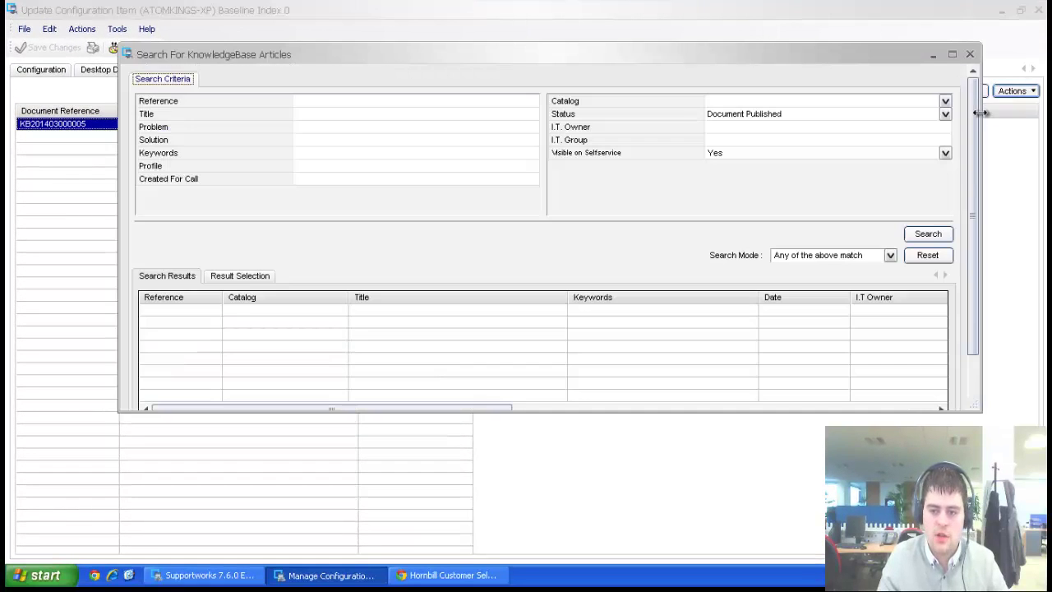
drag(327, 65, 318, 62)
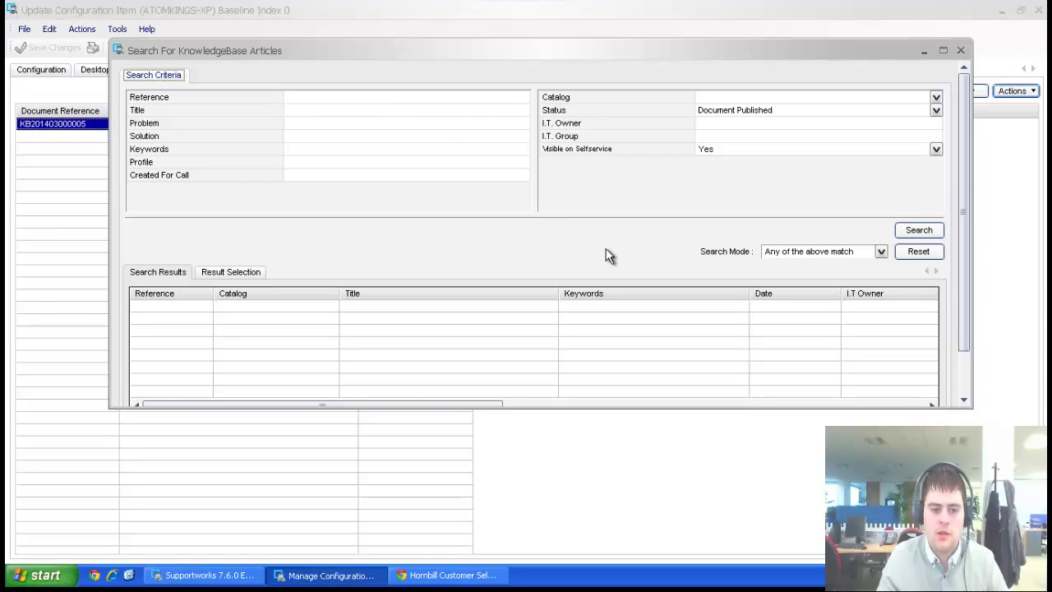
click(920, 231)
drag(965, 232, 964, 187)
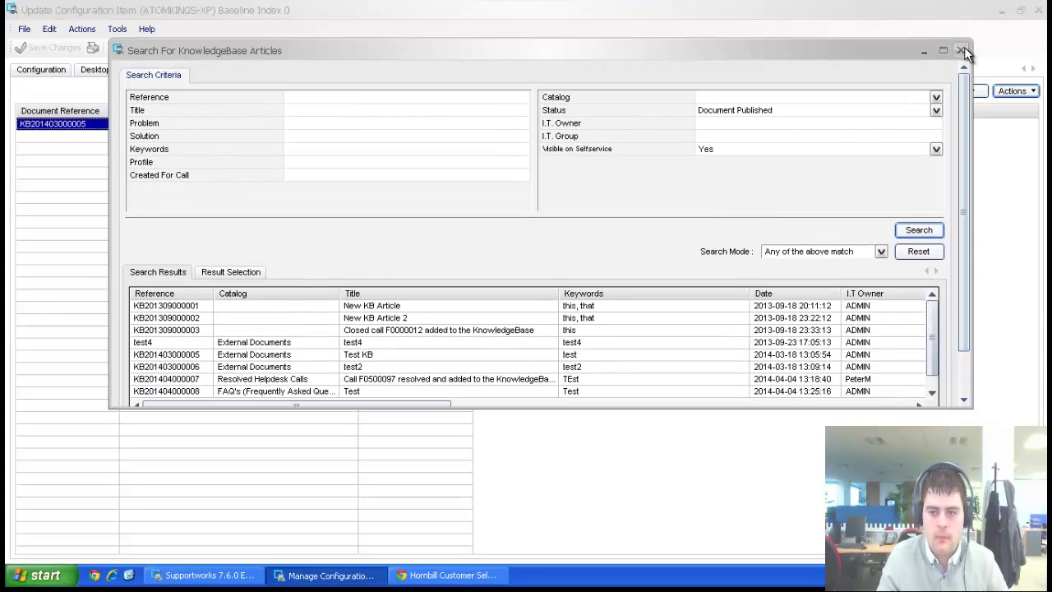
click(960, 50)
click(1037, 12)
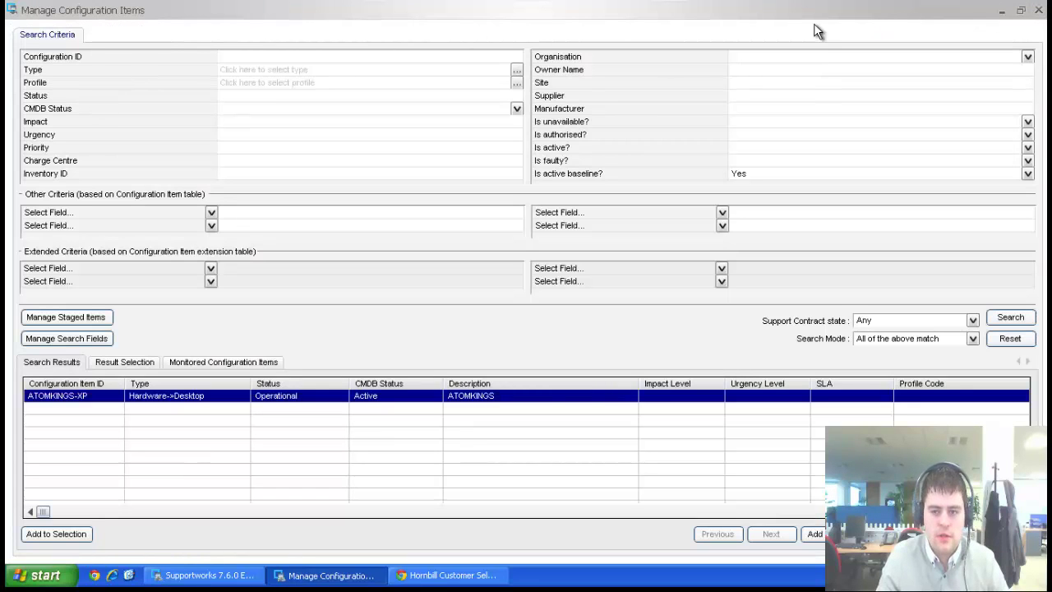
click(1039, 11)
Search the Service Portfolio services and open the testservice record.
click(25, 29)
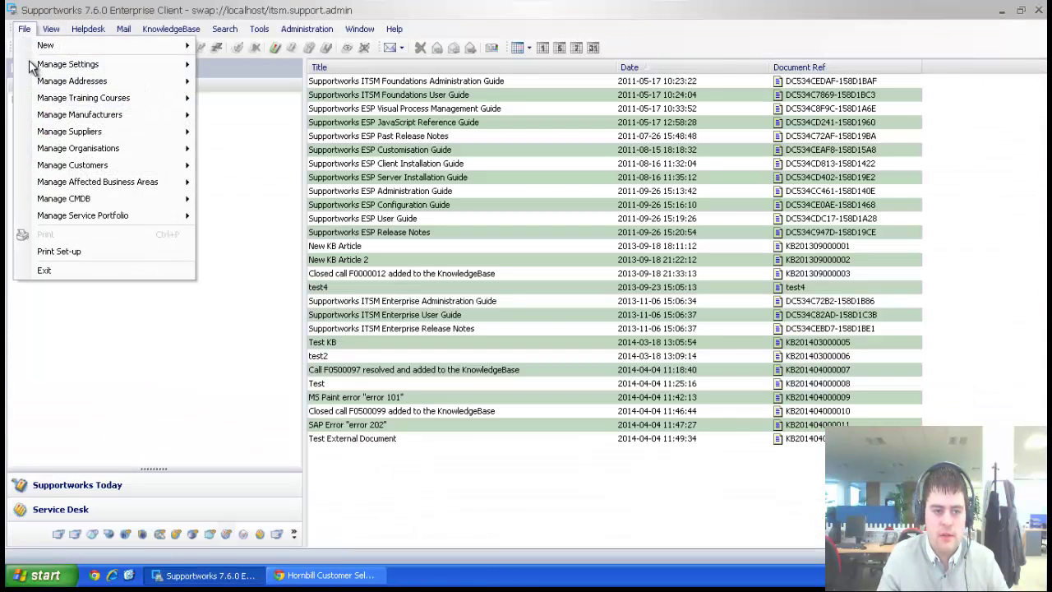
mouse_move(210, 221)
click(239, 233)
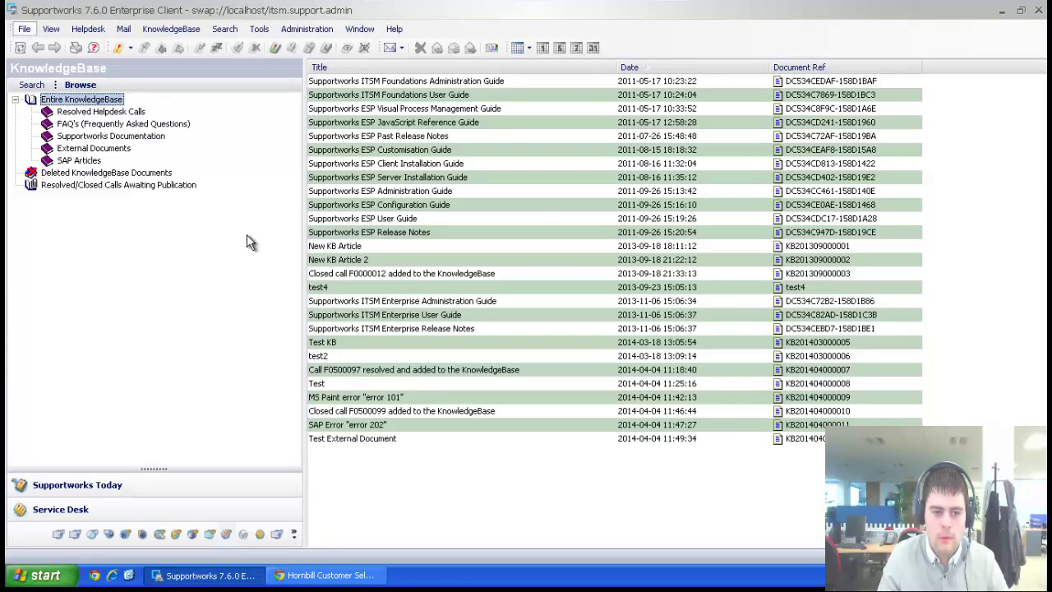
click(1004, 191)
double_click(249, 266)
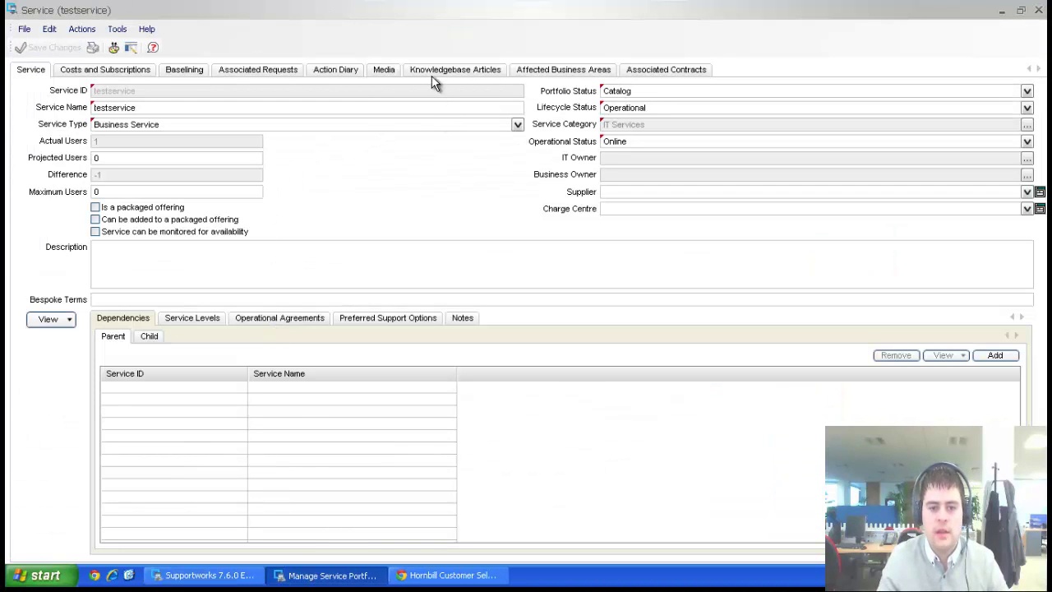
Confirm testservice has no linked KB articles and list published articles available to associate.
click(432, 71)
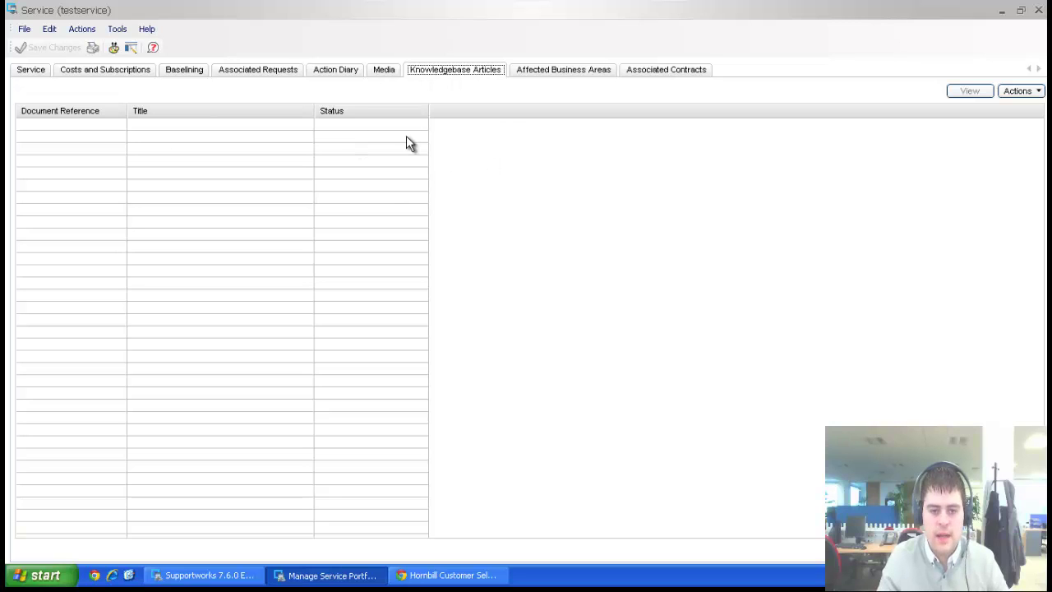
click(1017, 91)
click(1014, 107)
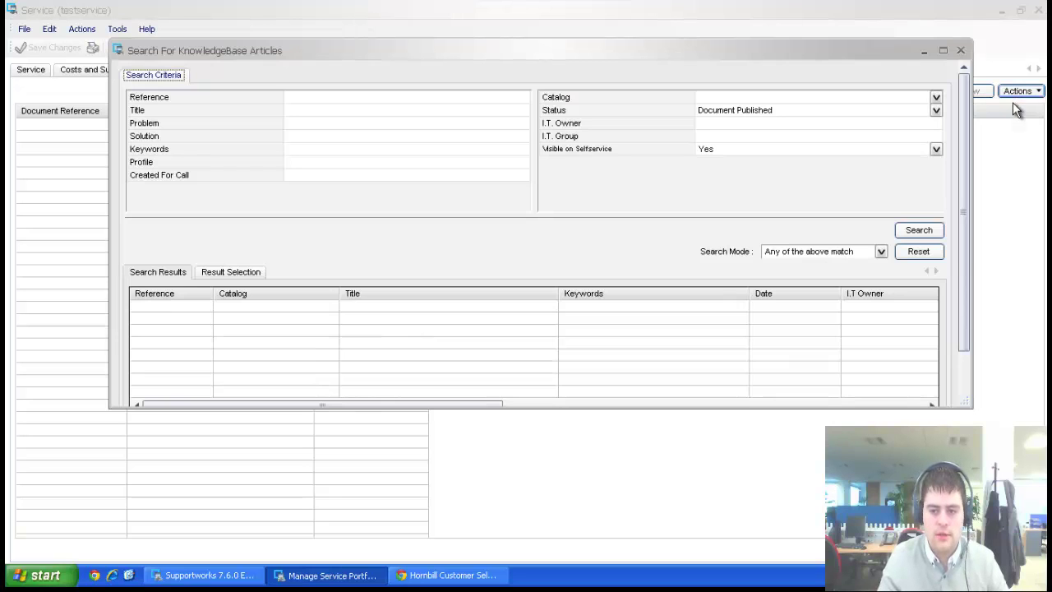
click(918, 231)
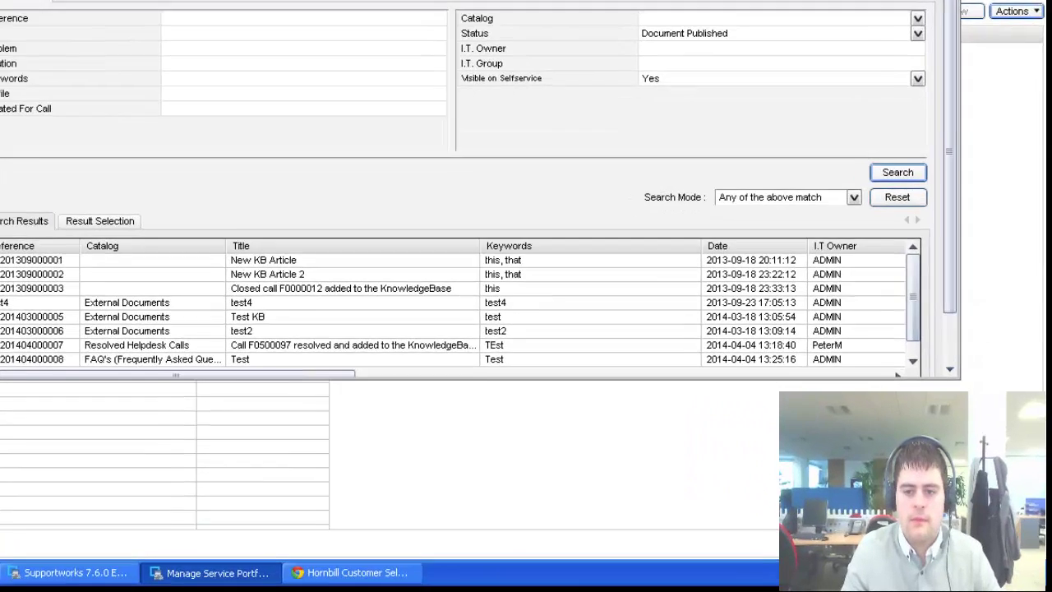
click(961, 50)
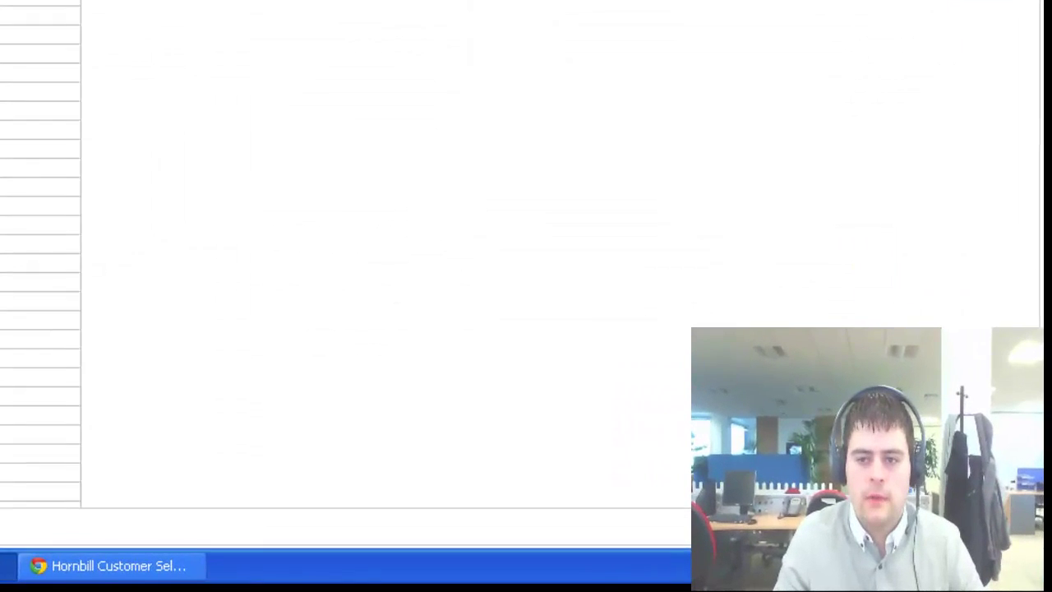